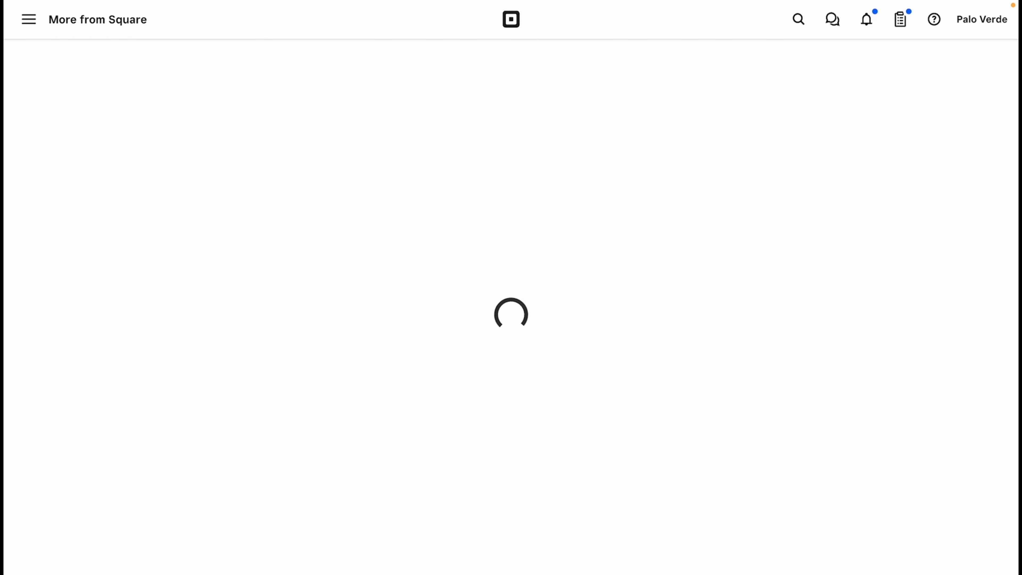
# Search the business tools for "su", open Subscriptions and show its list of plans
pyautogui.click(273, 215)
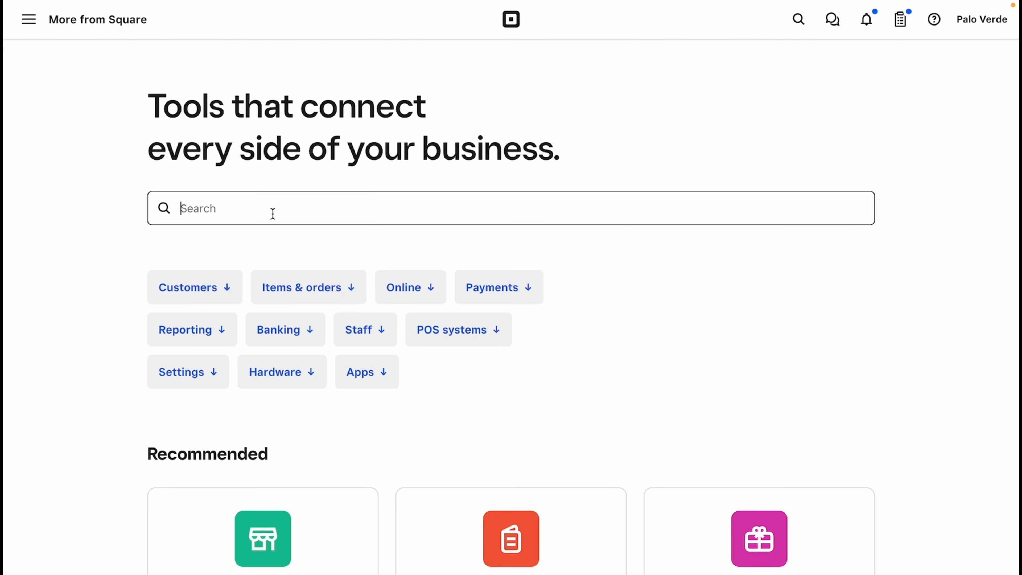
pyautogui.write('su')
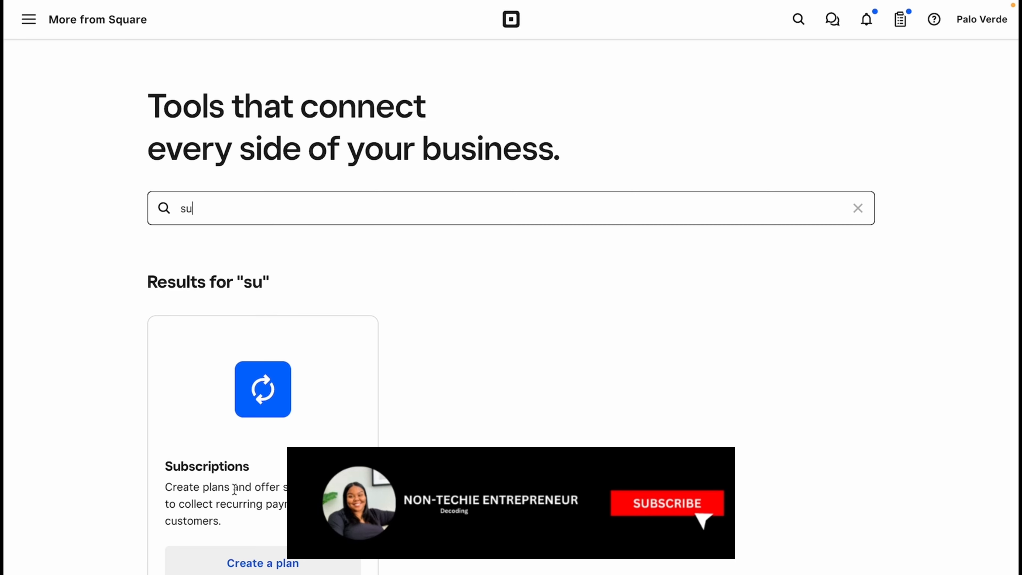
pyautogui.click(258, 569)
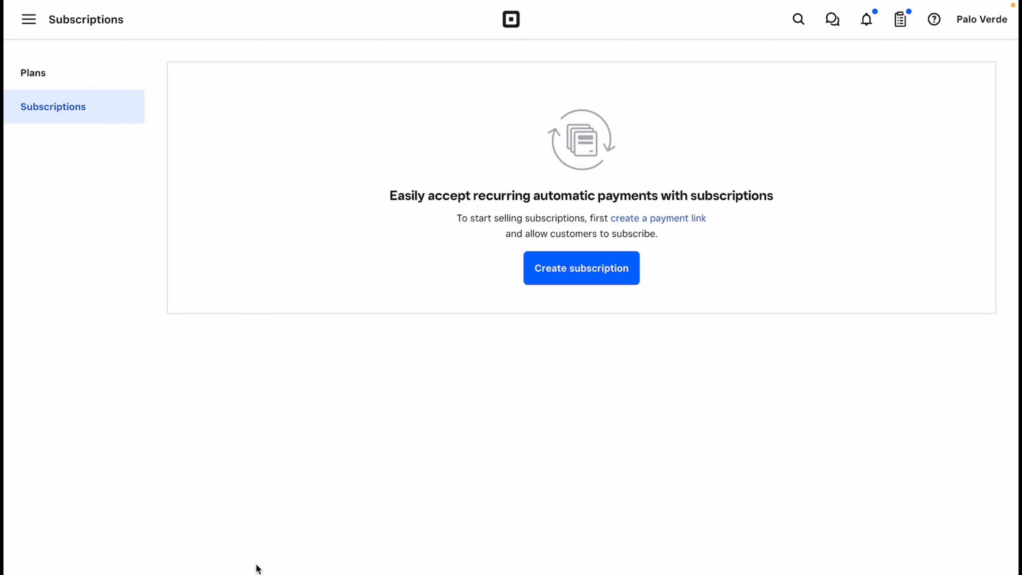
pyautogui.click(33, 75)
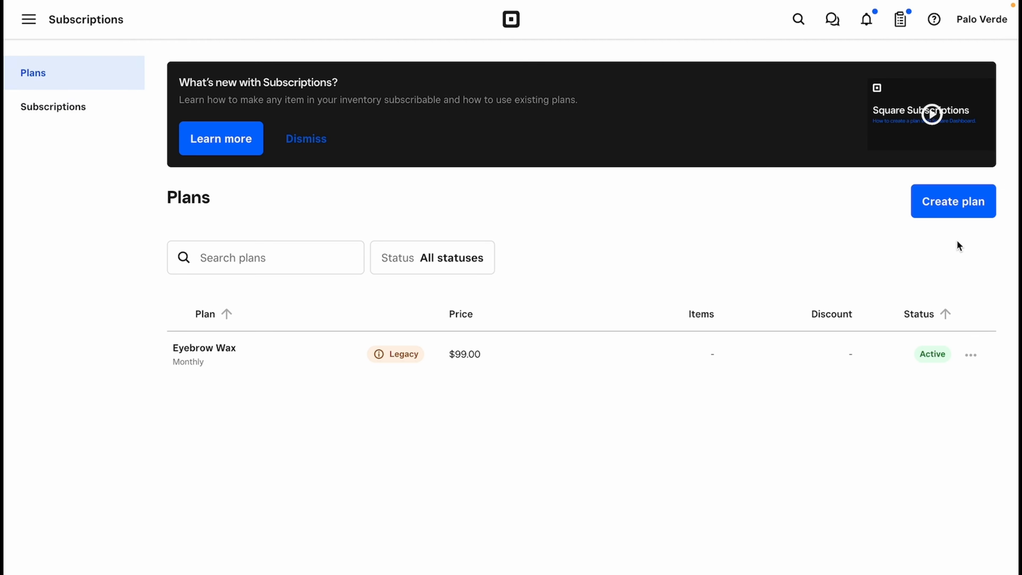
pyautogui.click(958, 203)
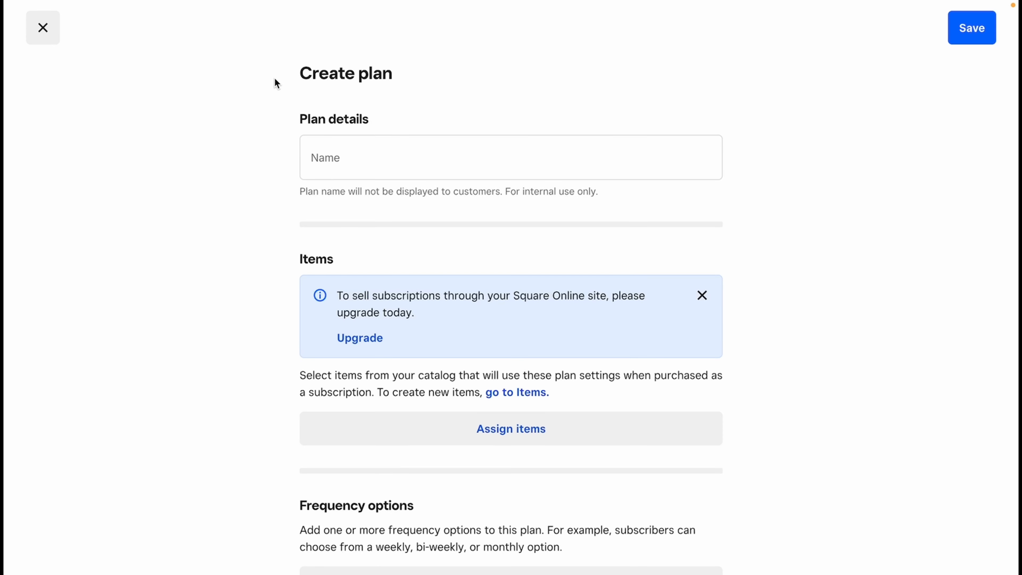
pyautogui.click(47, 41)
pyautogui.click(45, 108)
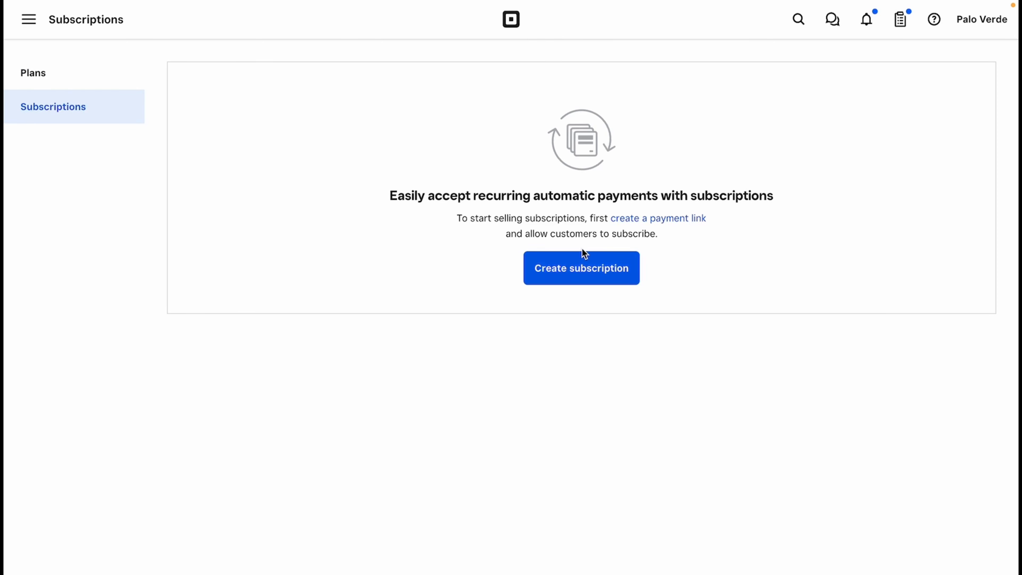
pyautogui.click(616, 258)
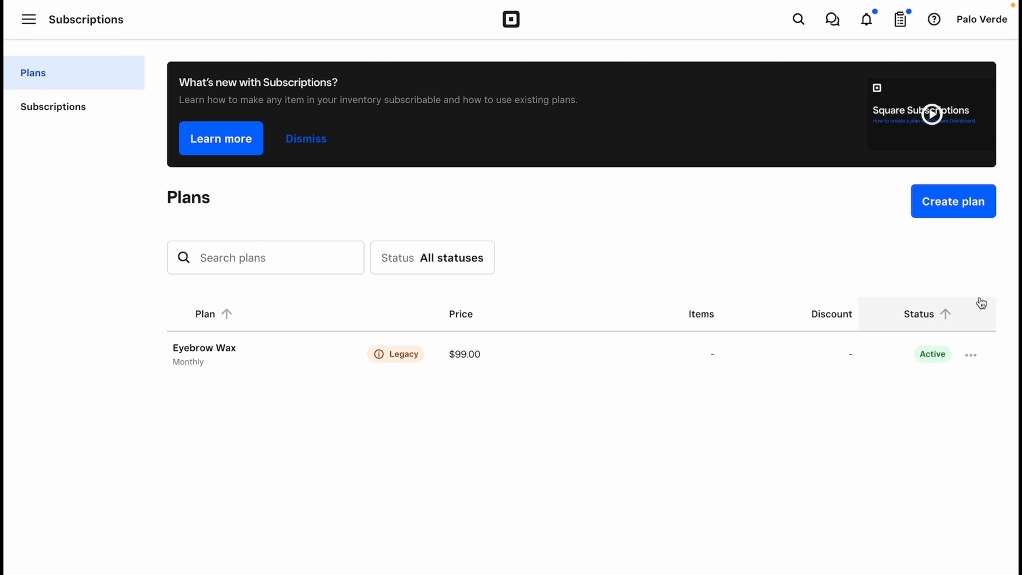
# Start a new subscription plan named "eyebrow wax" and assign the Classic Pack item to it
pyautogui.click(960, 210)
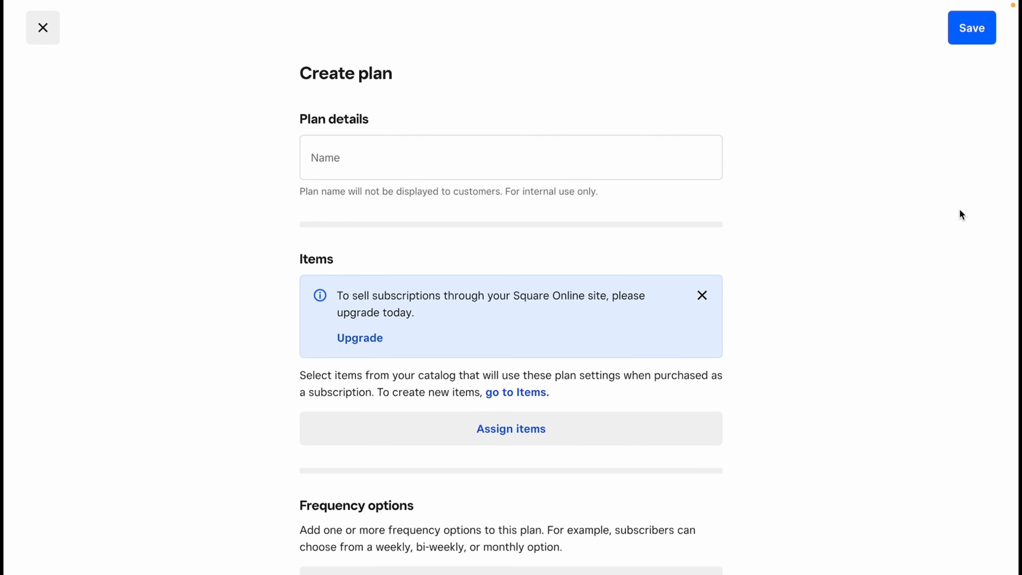
pyautogui.click(516, 156)
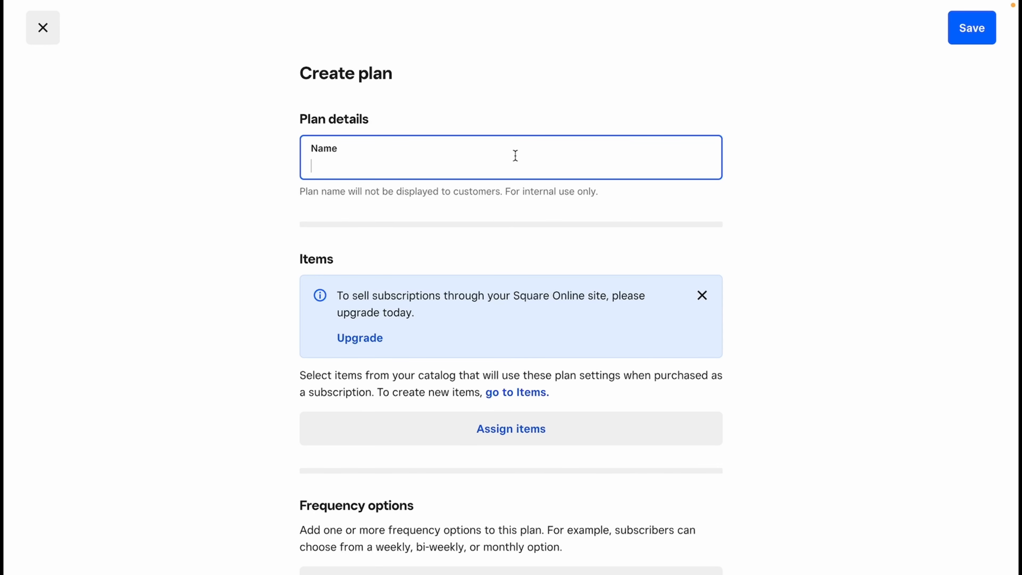
pyautogui.write('eyebrow wax')
pyautogui.click(484, 441)
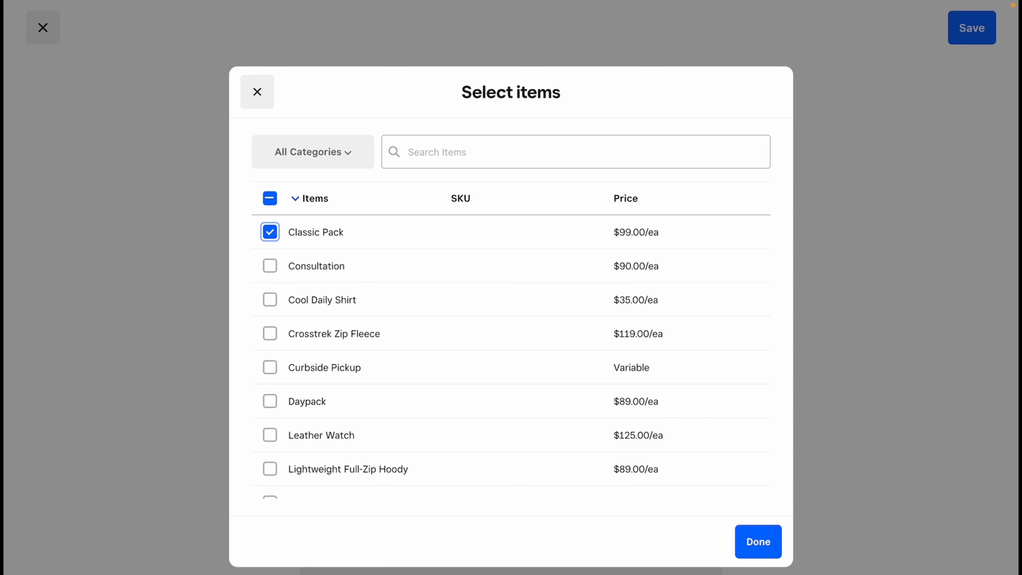
pyautogui.click(747, 541)
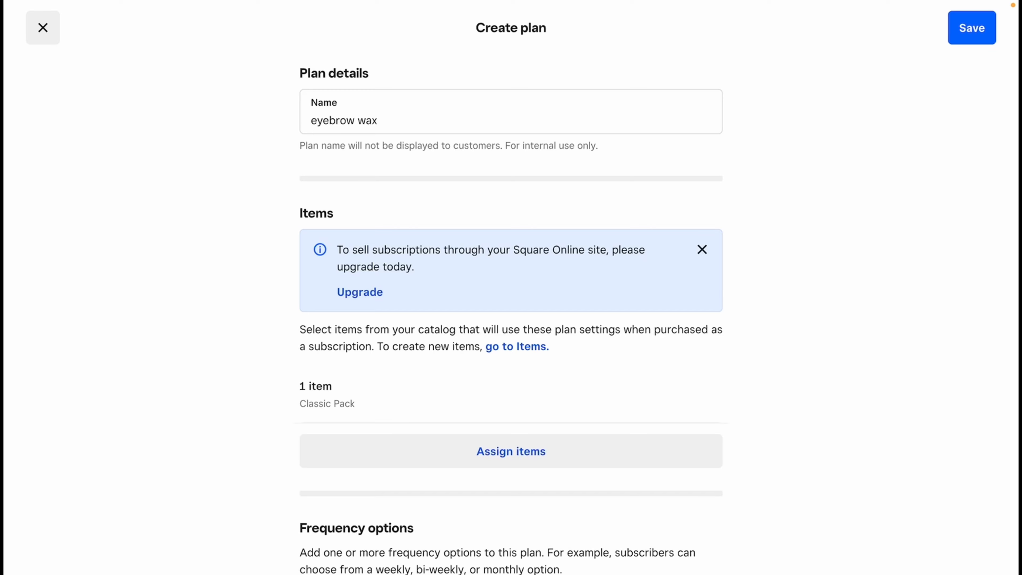
# Start a frequency option for the plan and set its billing frequency to Weekly
pyautogui.click(453, 556)
pyautogui.click(420, 314)
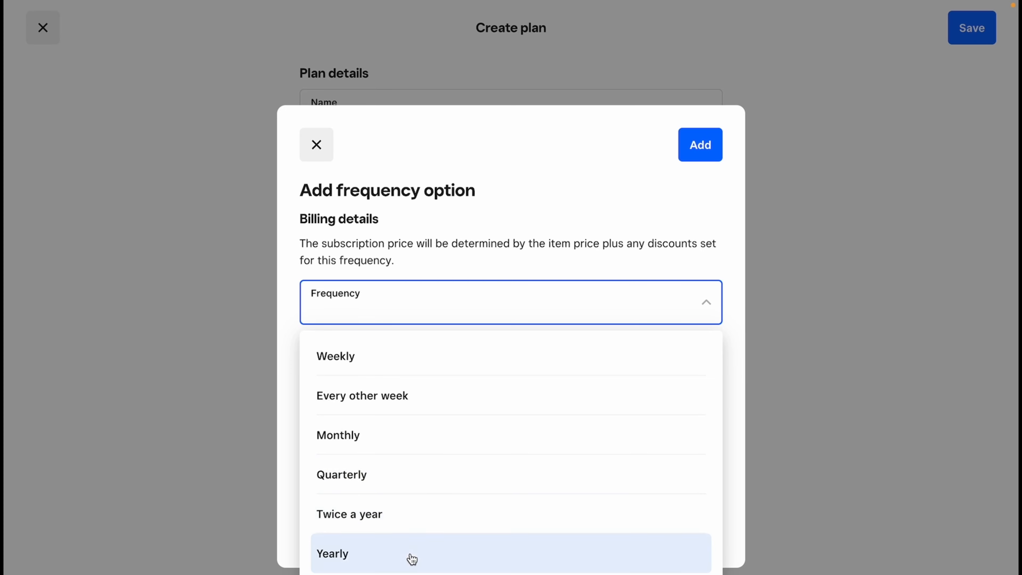
pyautogui.click(390, 360)
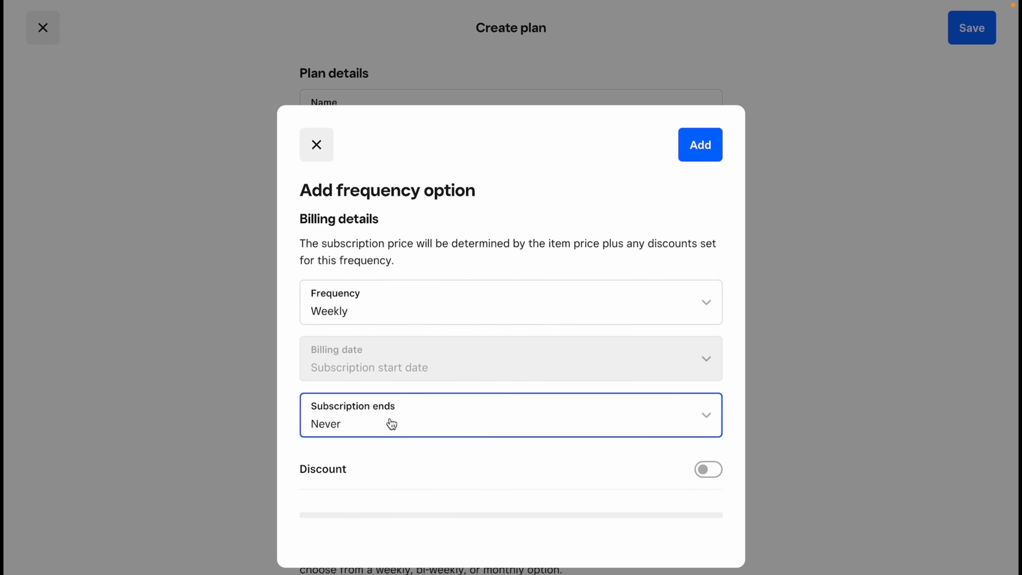
pyautogui.click(391, 423)
pyautogui.click(393, 360)
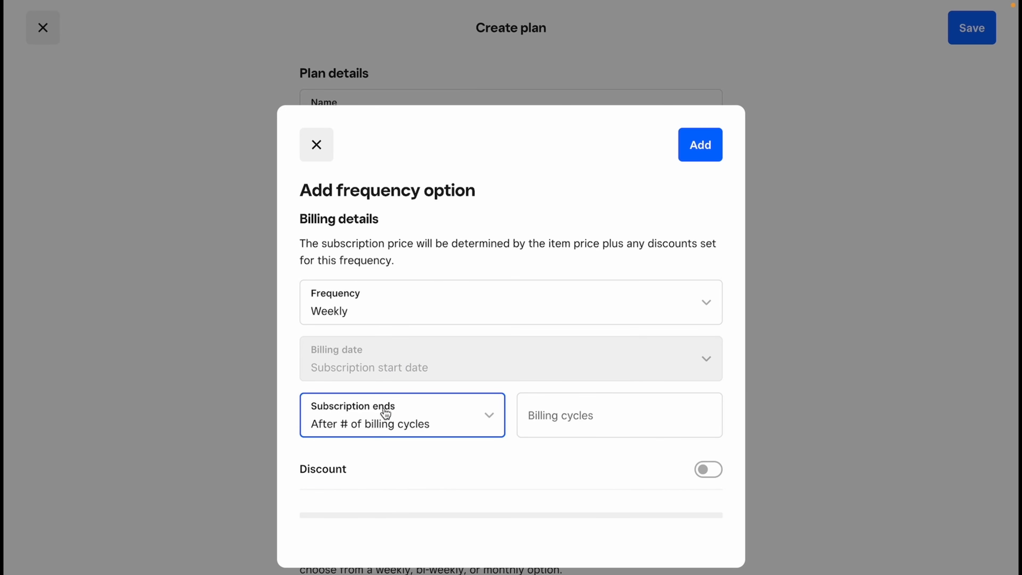
pyautogui.click(373, 435)
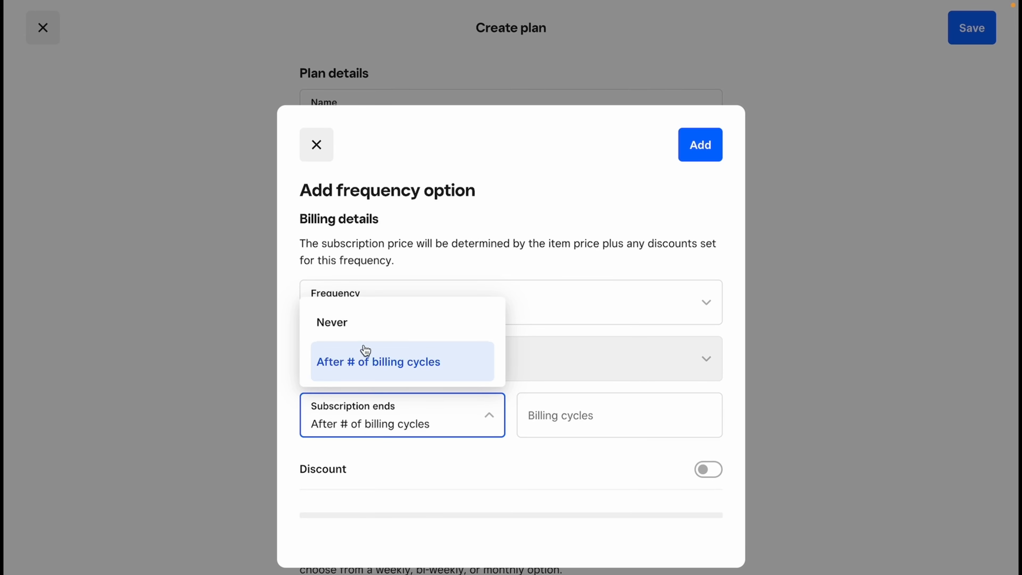
pyautogui.click(360, 322)
pyautogui.scroll(-3, 452, 363)
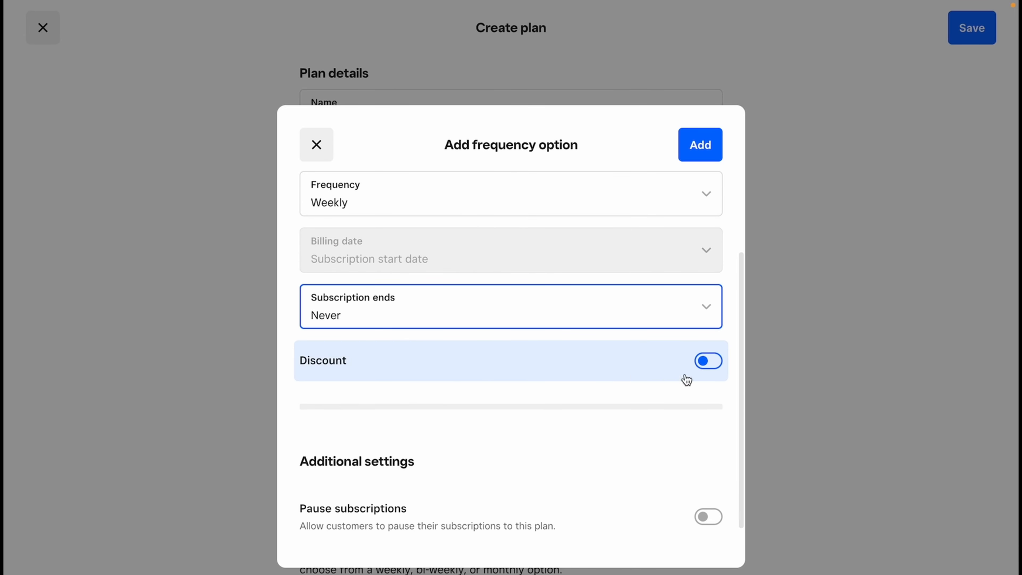
pyautogui.click(709, 362)
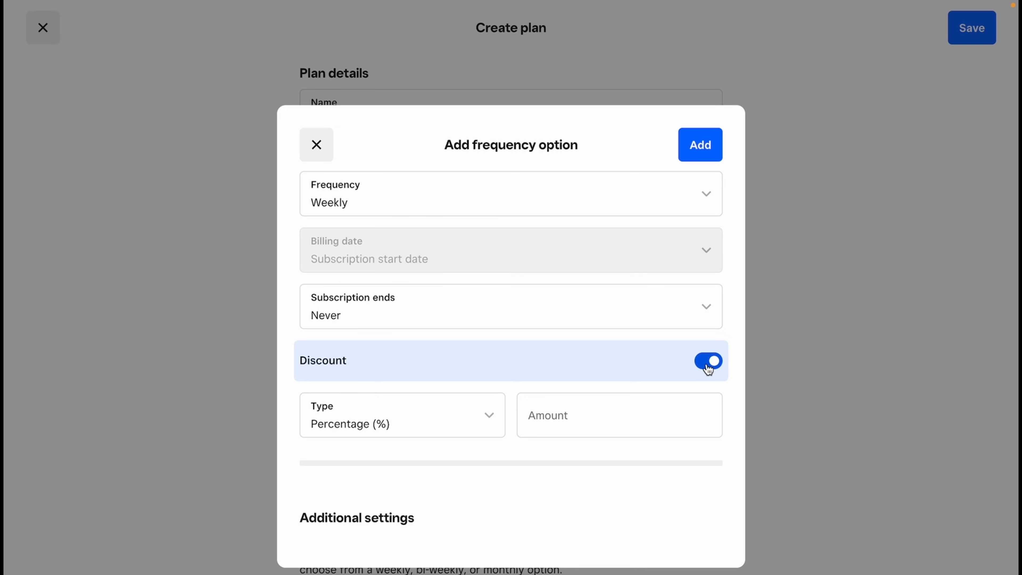
pyautogui.click(709, 362)
# Allow customers to pause their subscriptions with no limit on the pause duration, and save the plan with this frequency option
pyautogui.scroll(-1, 644, 451)
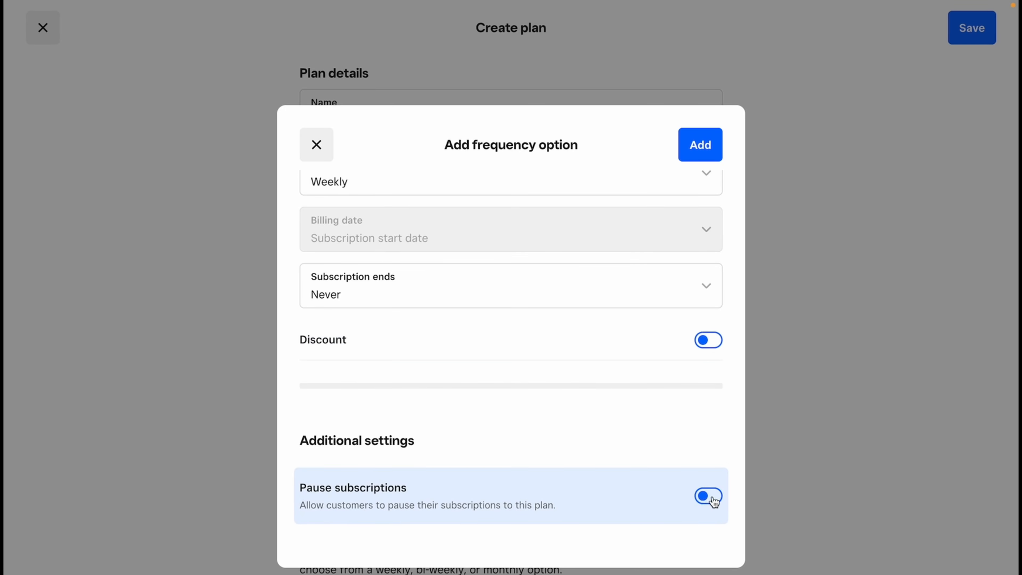
pyautogui.click(709, 496)
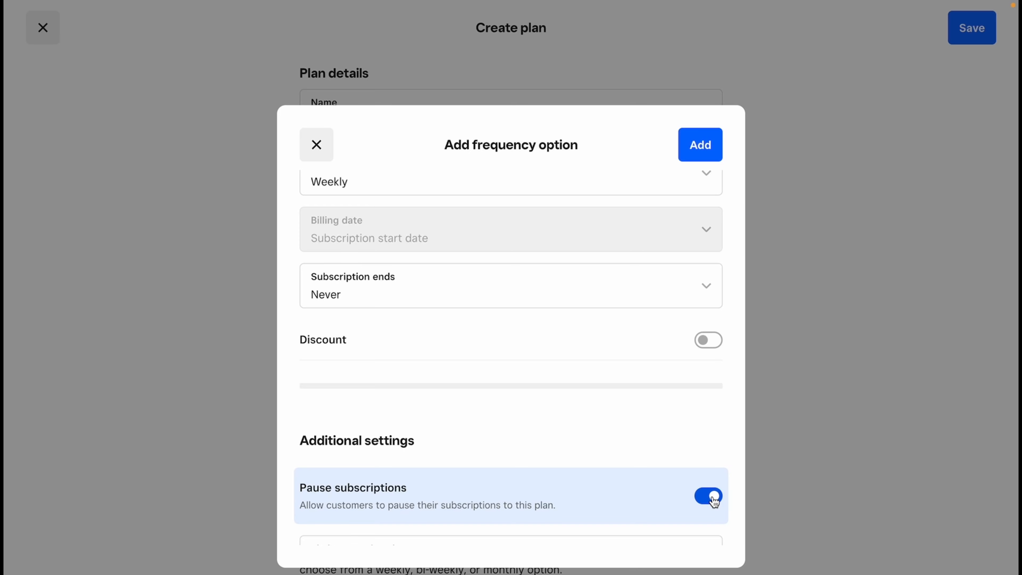
pyautogui.scroll(-3, 713, 500)
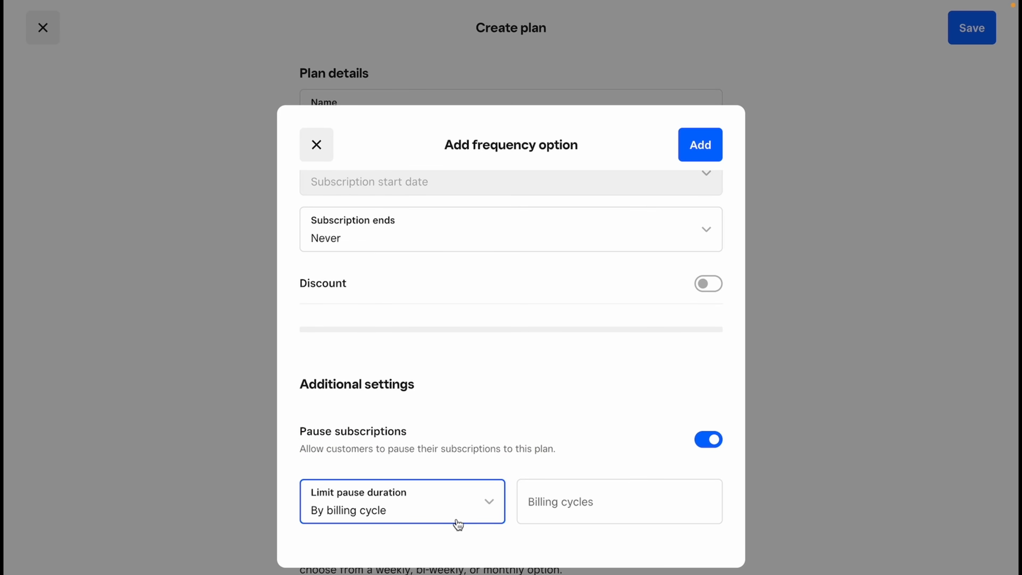
pyautogui.click(463, 513)
pyautogui.click(383, 419)
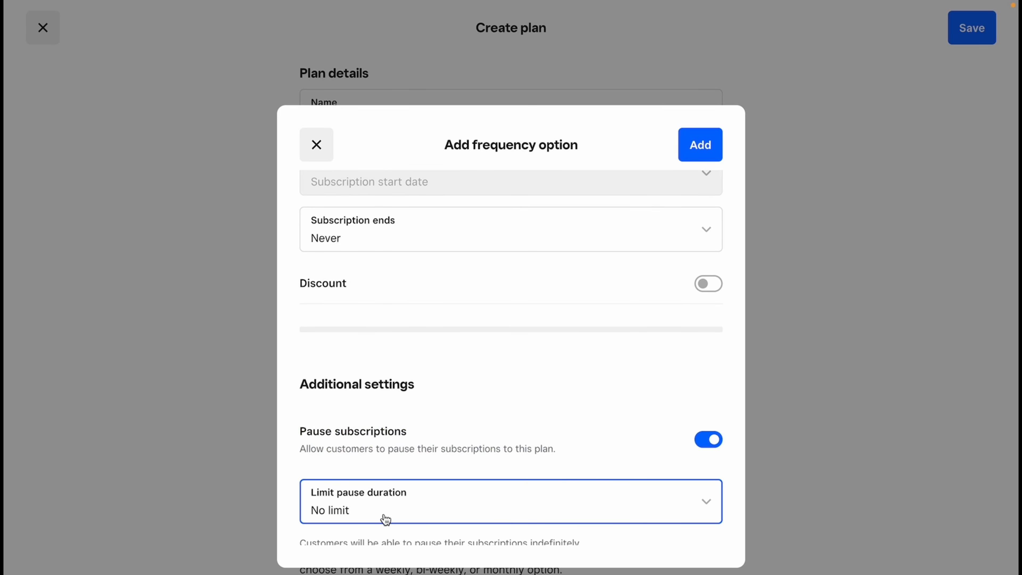
pyautogui.scroll(-1, 386, 520)
pyautogui.click(391, 494)
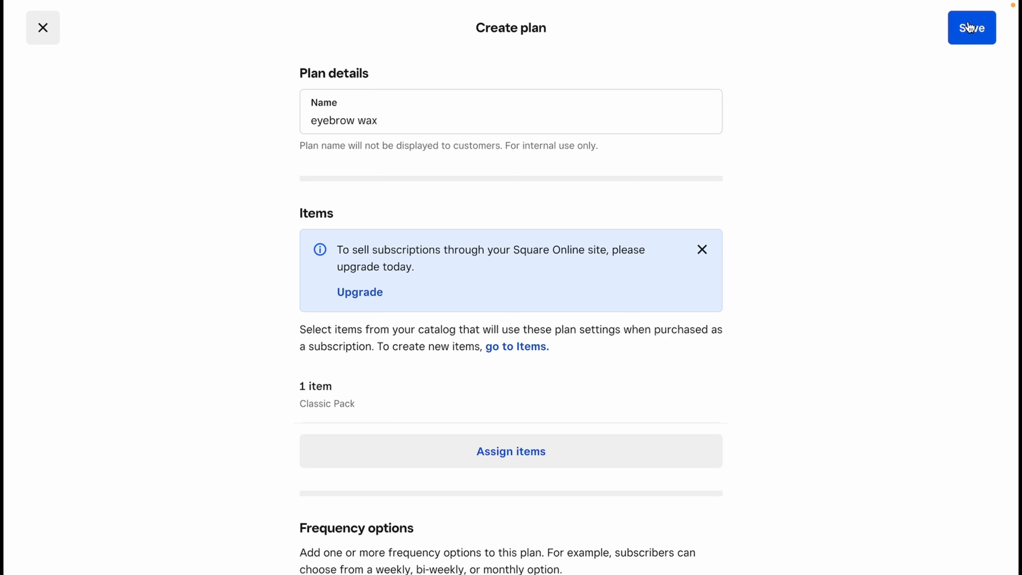
pyautogui.click(971, 26)
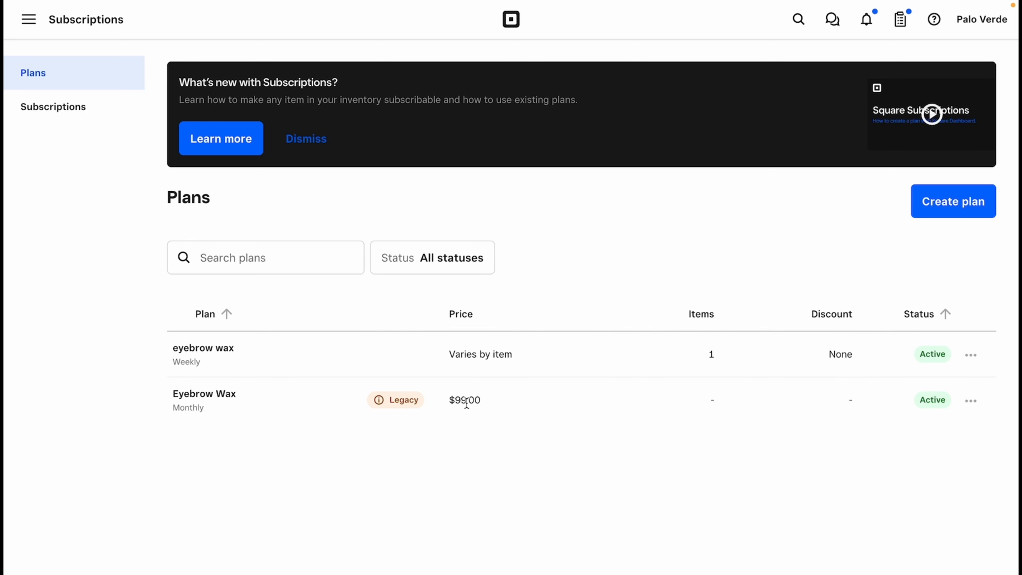
# Generate a shareable payment link for the weekly eyebrow wax plan with Classic Pack as the item
pyautogui.click(972, 355)
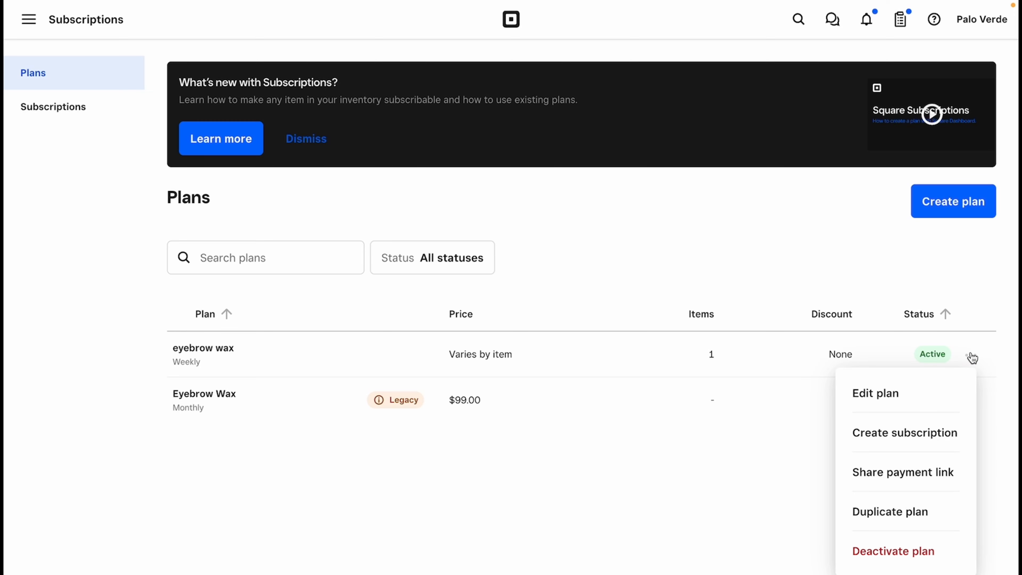
pyautogui.click(920, 483)
pyautogui.click(386, 405)
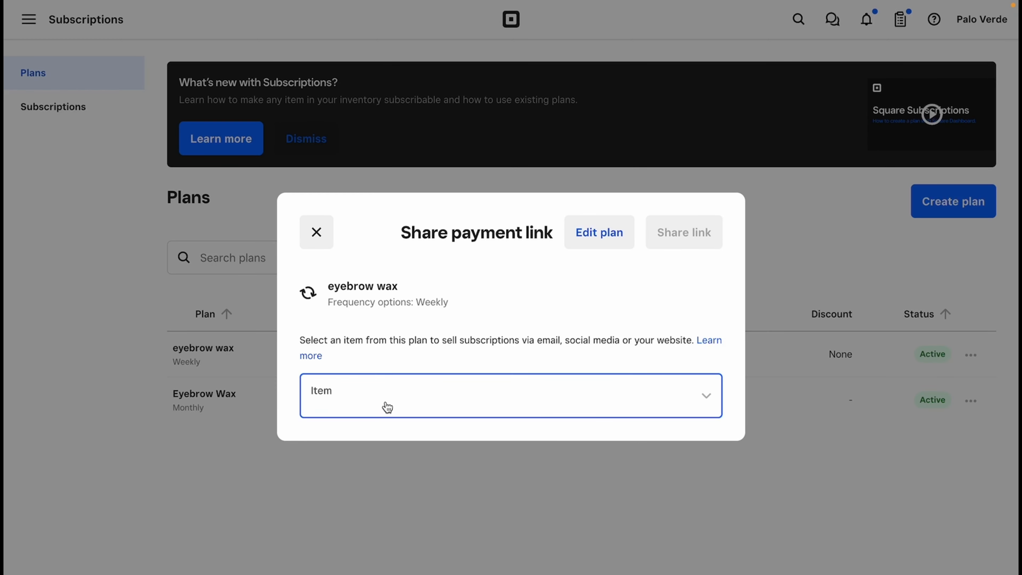
pyautogui.click(404, 335)
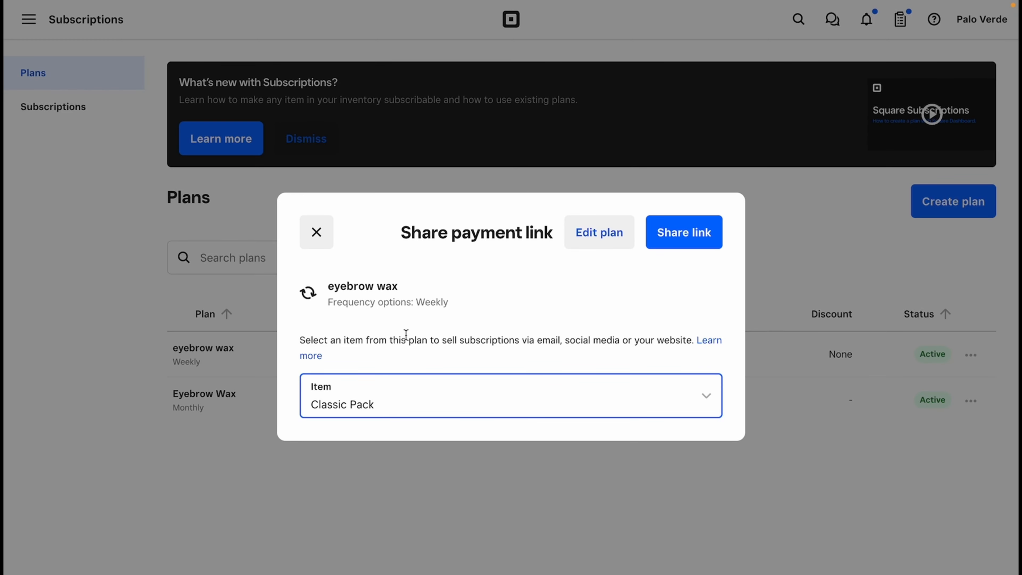
pyautogui.click(691, 238)
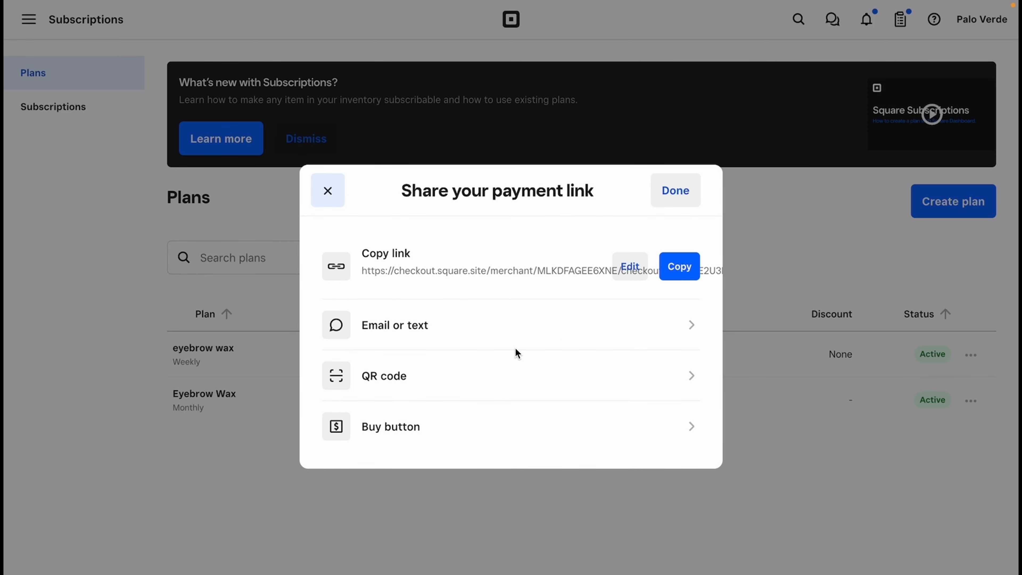
# Open the payment link for editing and examine the item details and purchase options in its mobile preview
pyautogui.moveTo(365, 274); pyautogui.dragTo(583, 265)
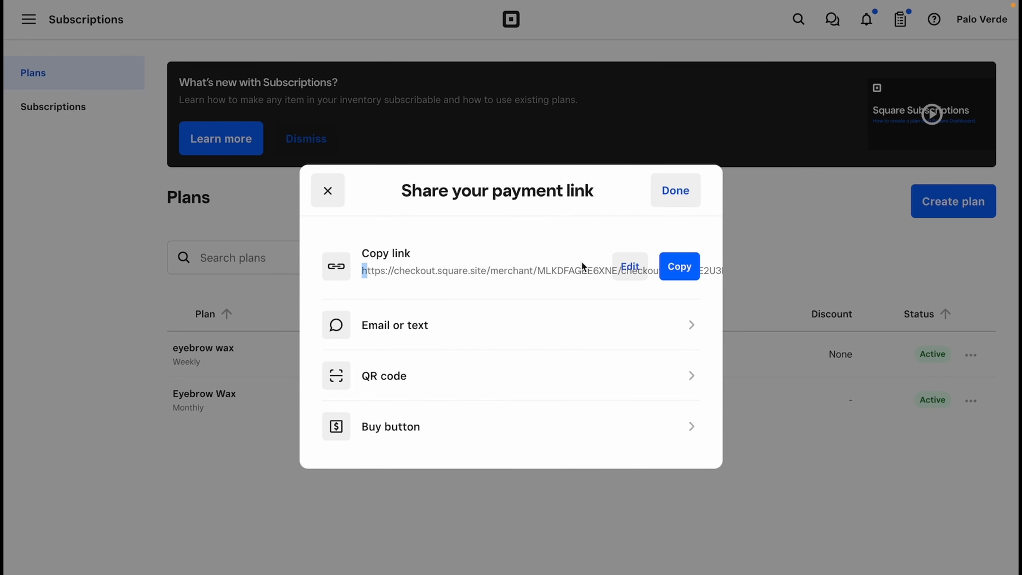
pyautogui.click(630, 266)
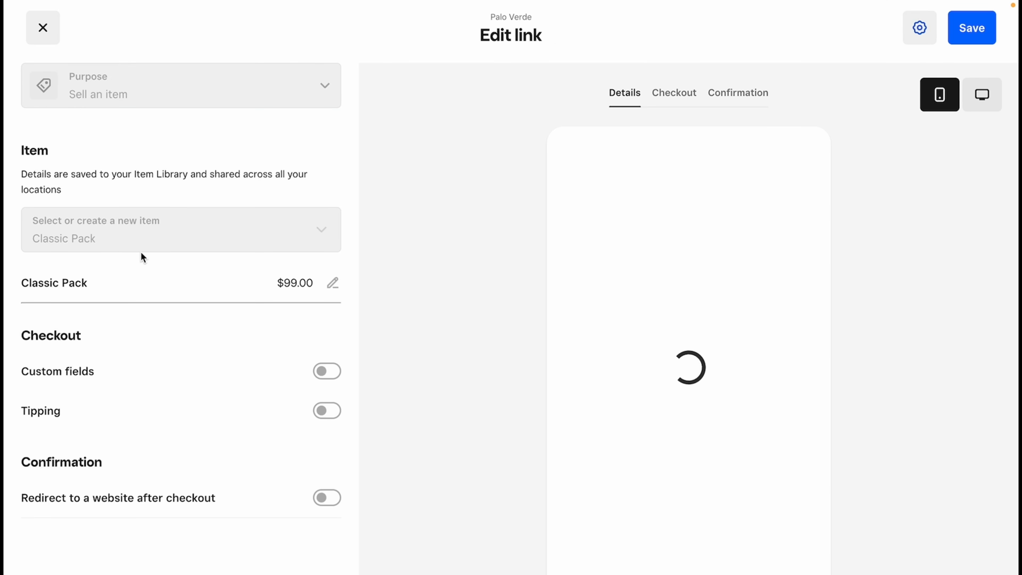
pyautogui.scroll(-10, 707, 288)
pyautogui.scroll(6, 708, 288)
pyautogui.scroll(5, 566, 277)
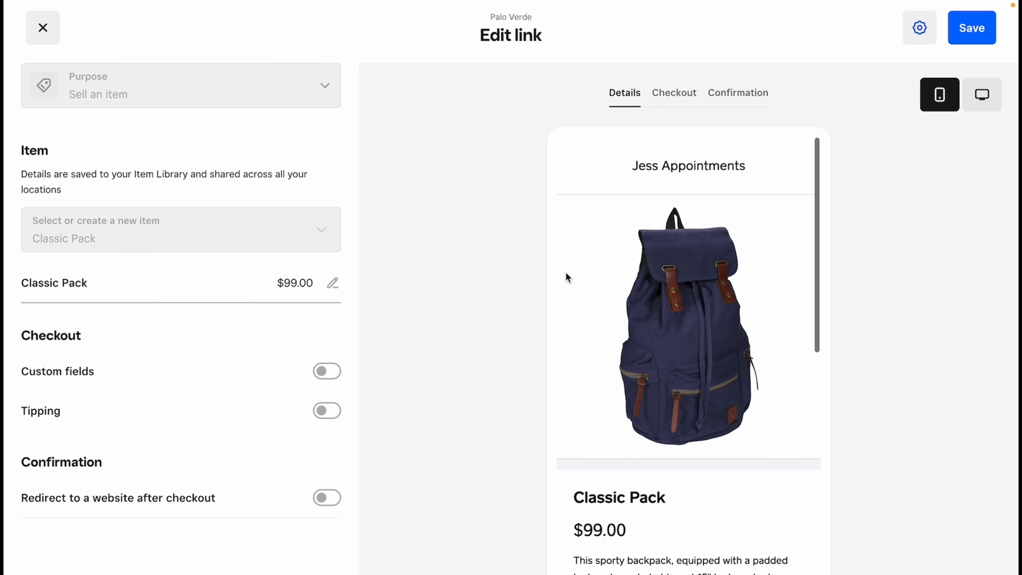
pyautogui.scroll(-4, 670, 310)
pyautogui.scroll(-4, 669, 309)
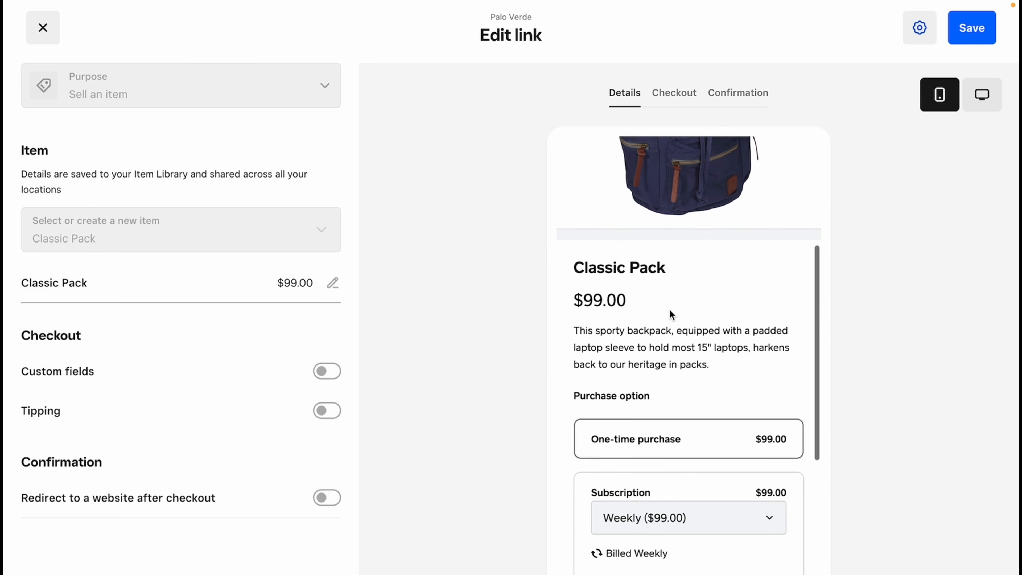
pyautogui.scroll(-2, 669, 309)
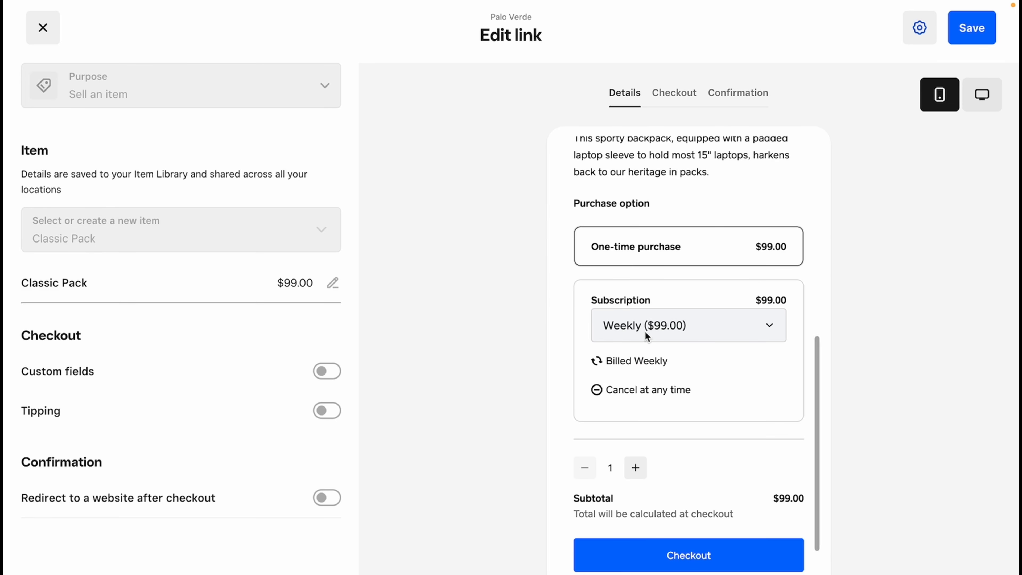
pyautogui.scroll(-2, 698, 323)
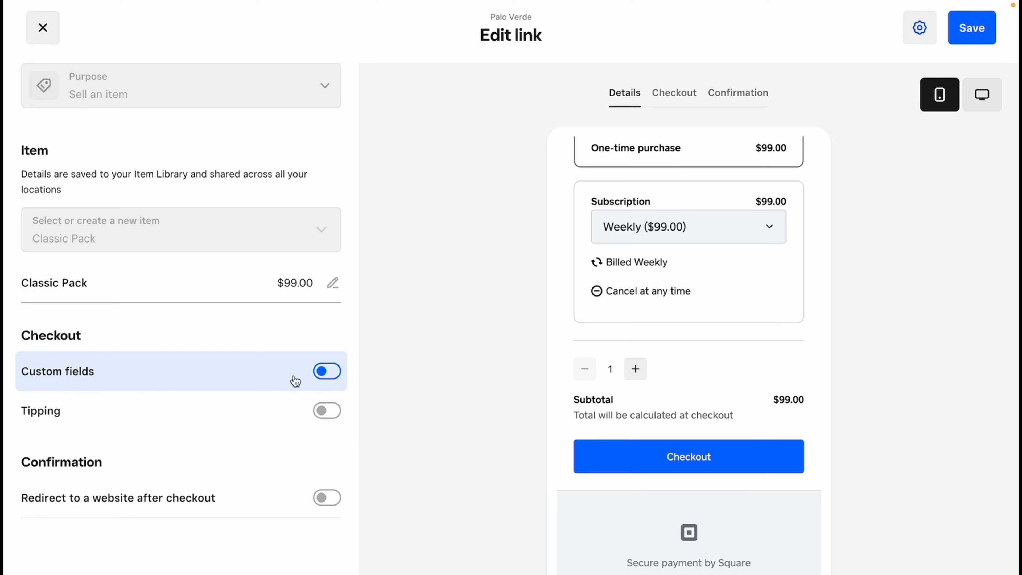
# Turn on tipping for the payment link's checkout, leaving custom fields off
pyautogui.click(327, 372)
pyautogui.click(328, 372)
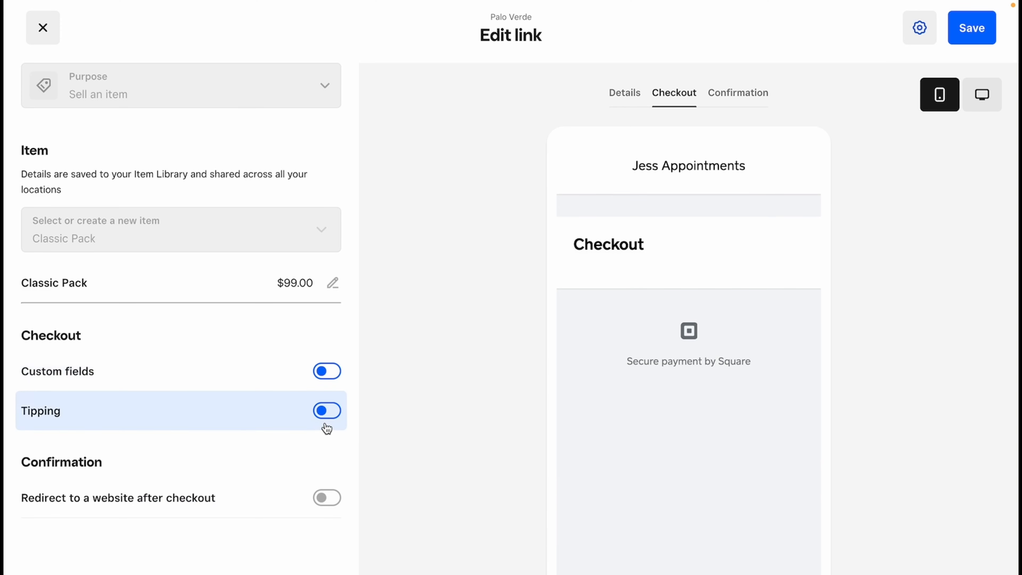
pyautogui.click(328, 414)
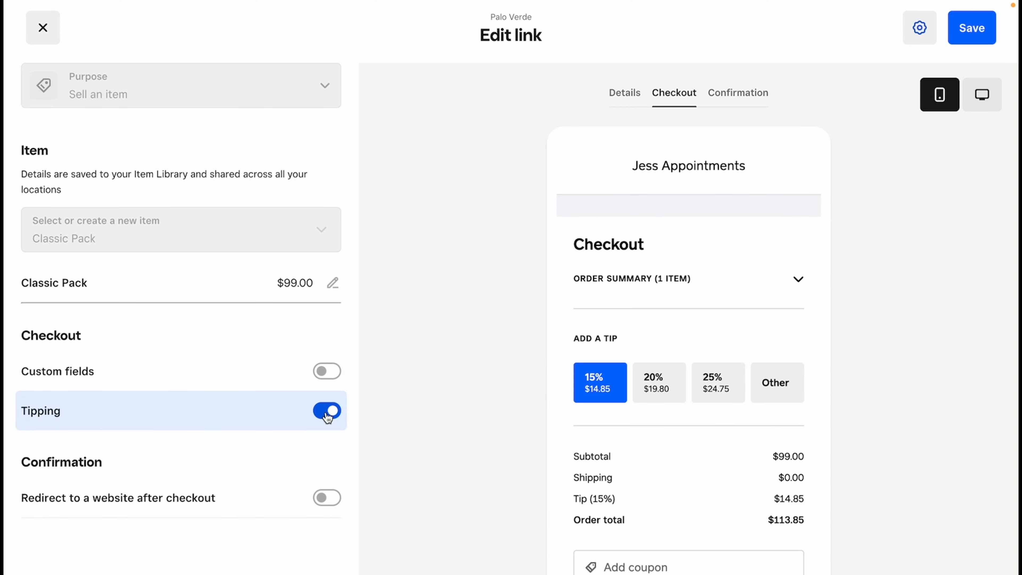
# Close the payment link editor with tipping and the website redirect turned off, and open the Eyebrow Wax link's sharing options
pyautogui.click(328, 412)
pyautogui.click(327, 498)
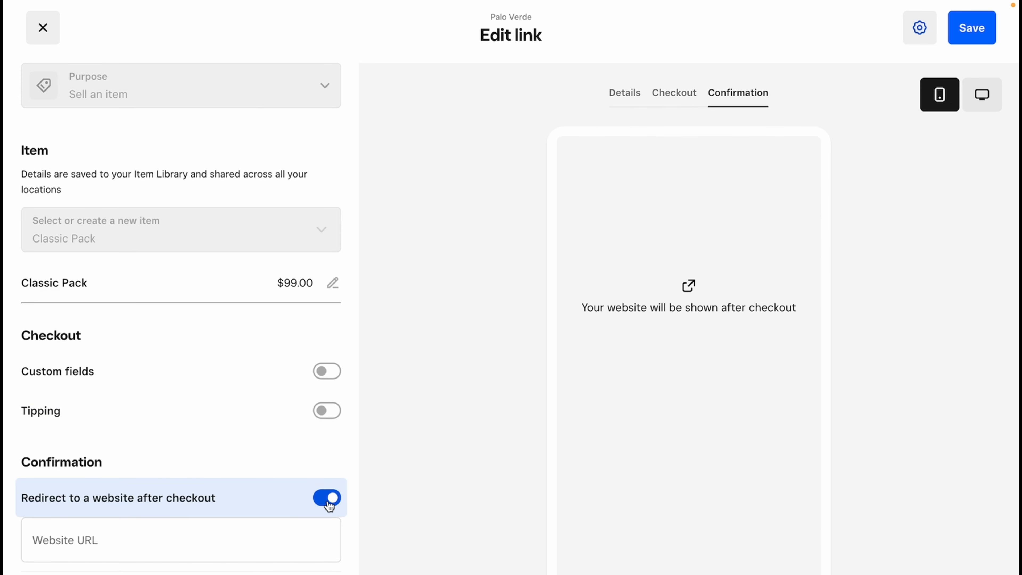
pyautogui.click(328, 498)
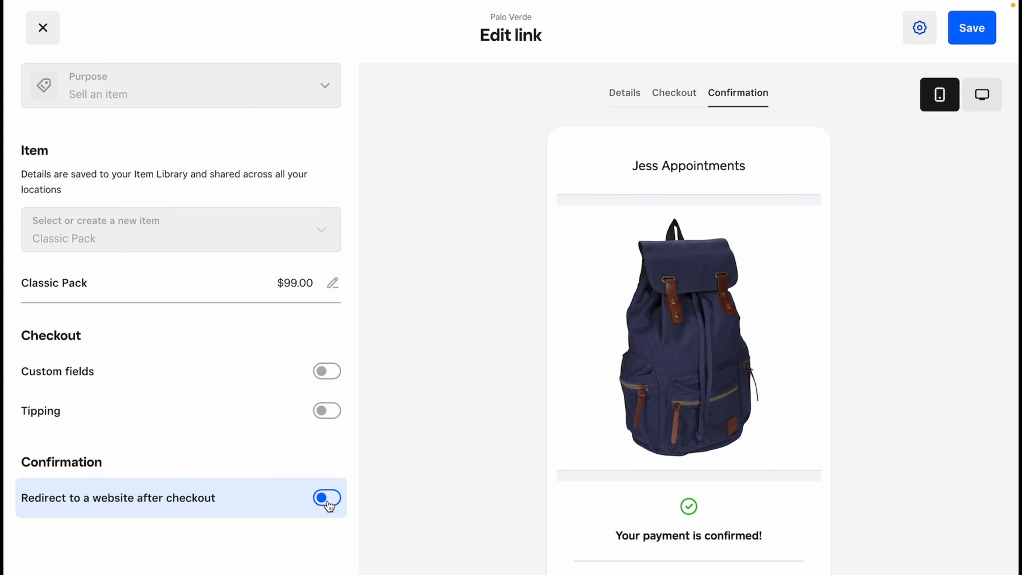
pyautogui.click(625, 93)
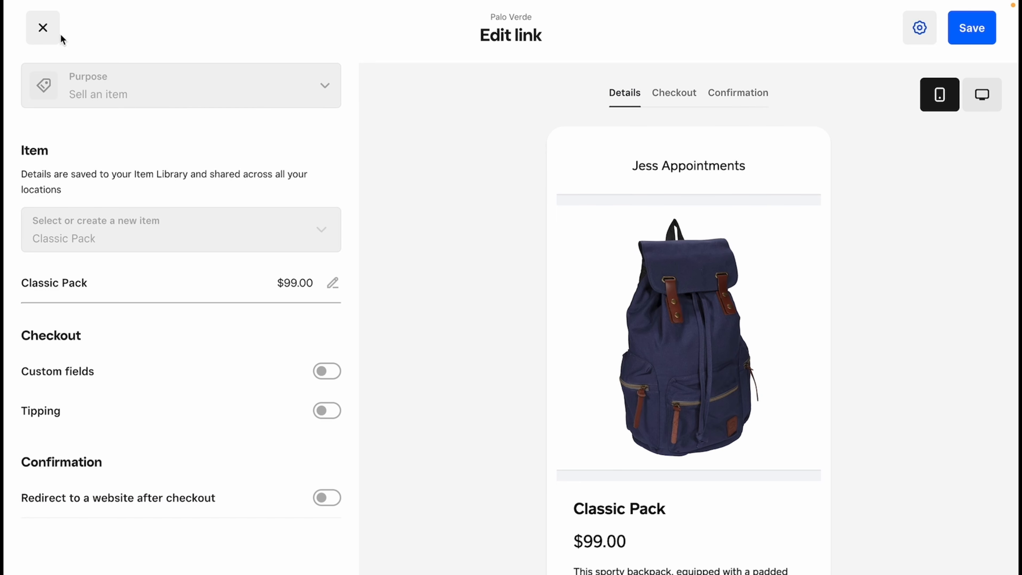
pyautogui.click(33, 34)
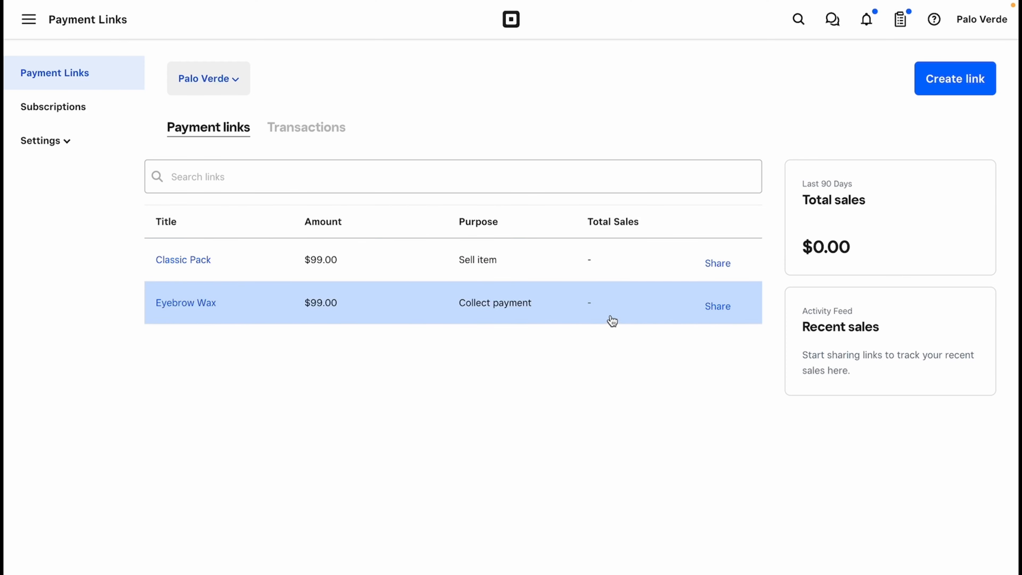
pyautogui.click(718, 314)
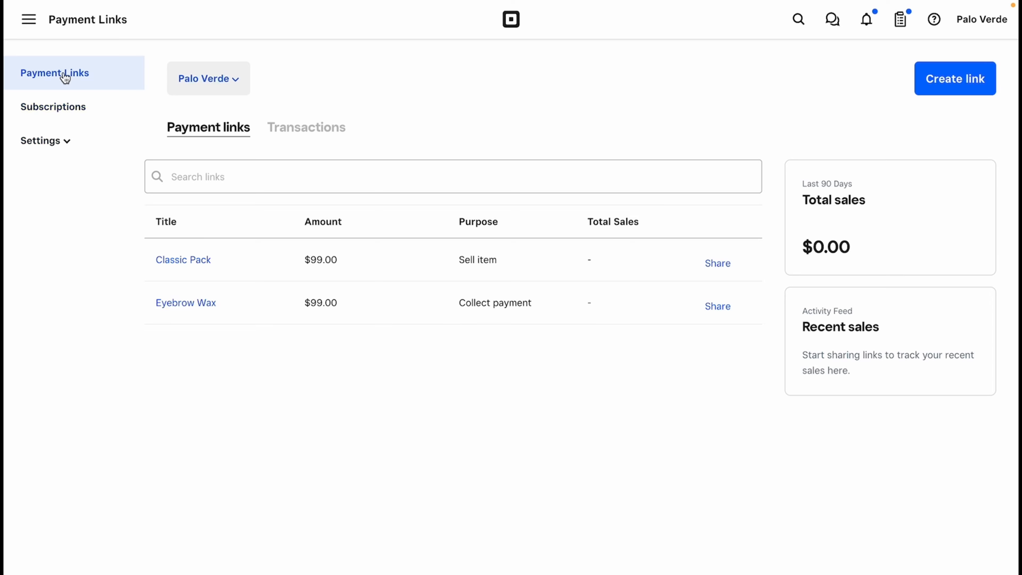
# Search the full list of Square tools for "pay" and open Payment Links from the results
pyautogui.click(27, 23)
pyautogui.scroll(3, 113, 413)
pyautogui.scroll(-3, 113, 413)
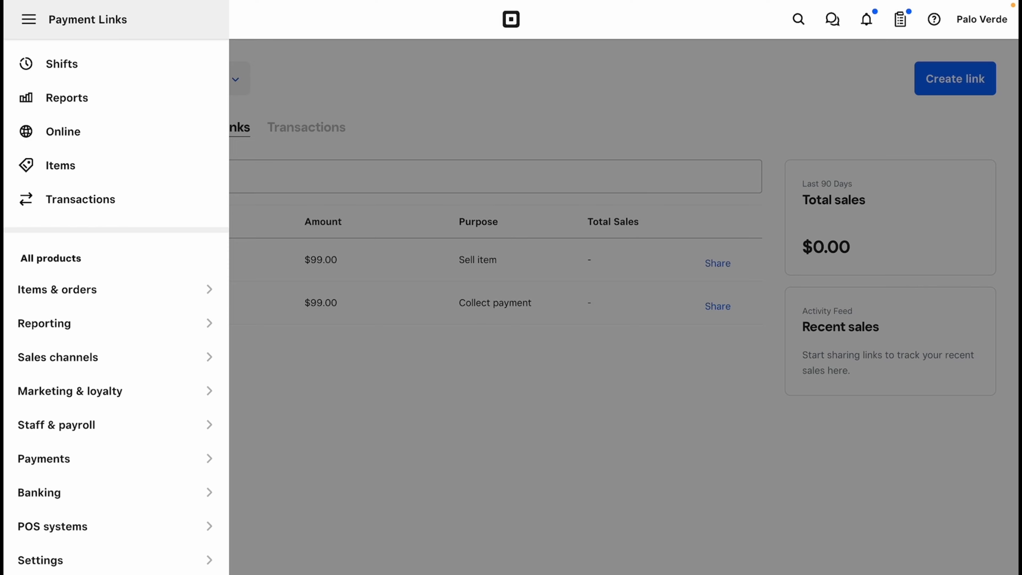
pyautogui.click(135, 509)
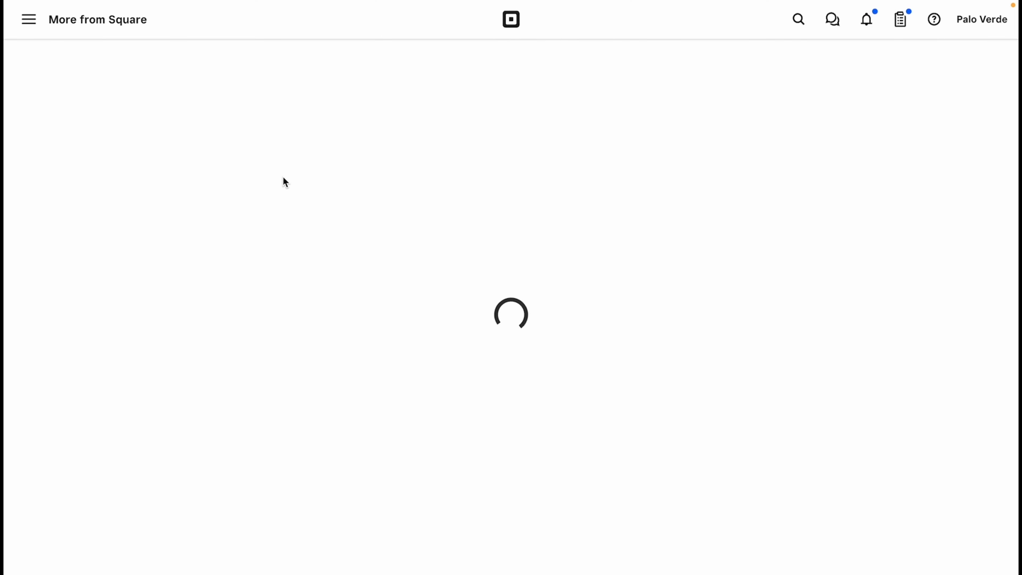
pyautogui.click(273, 194)
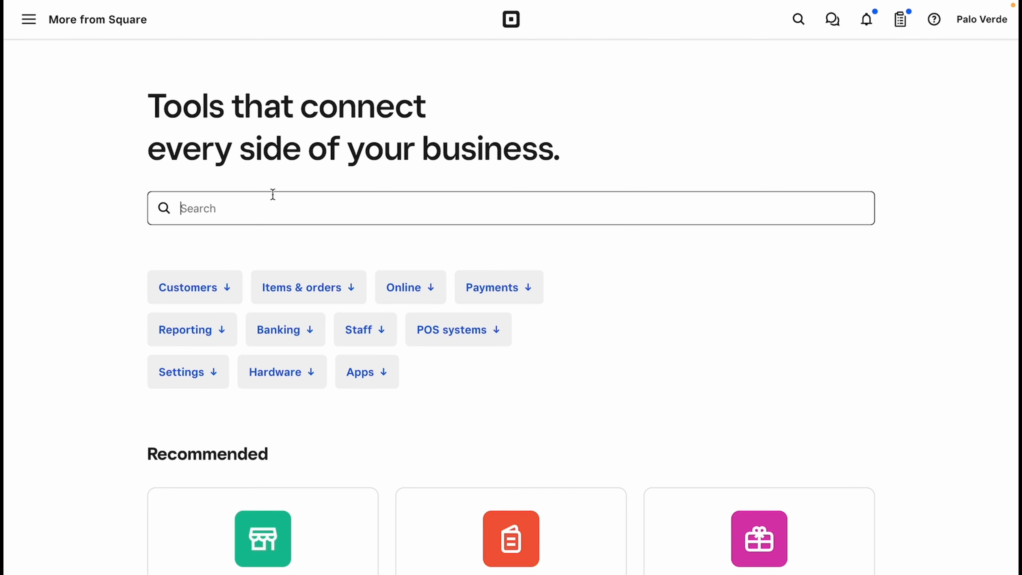
pyautogui.write('pay')
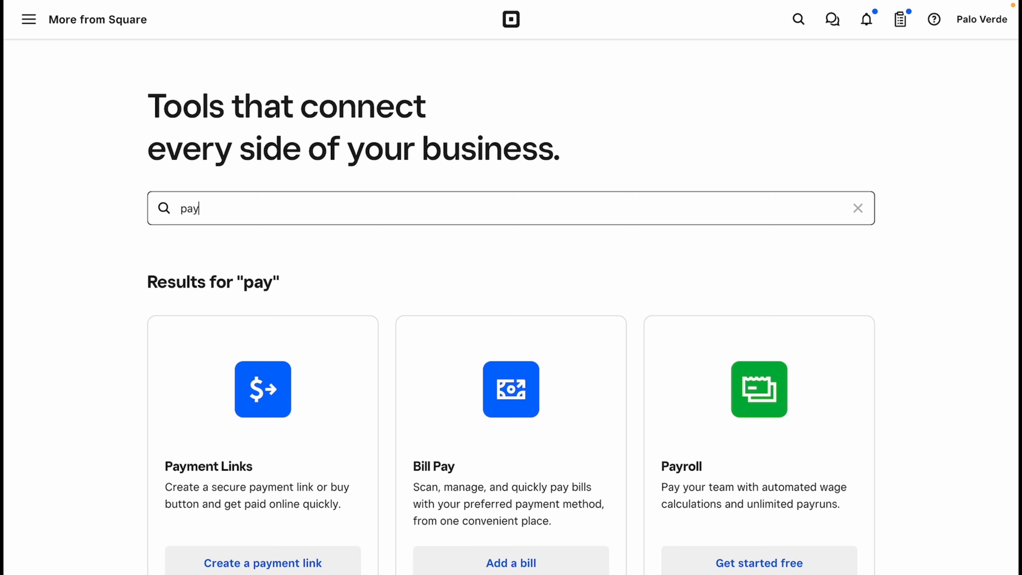
pyautogui.click(271, 571)
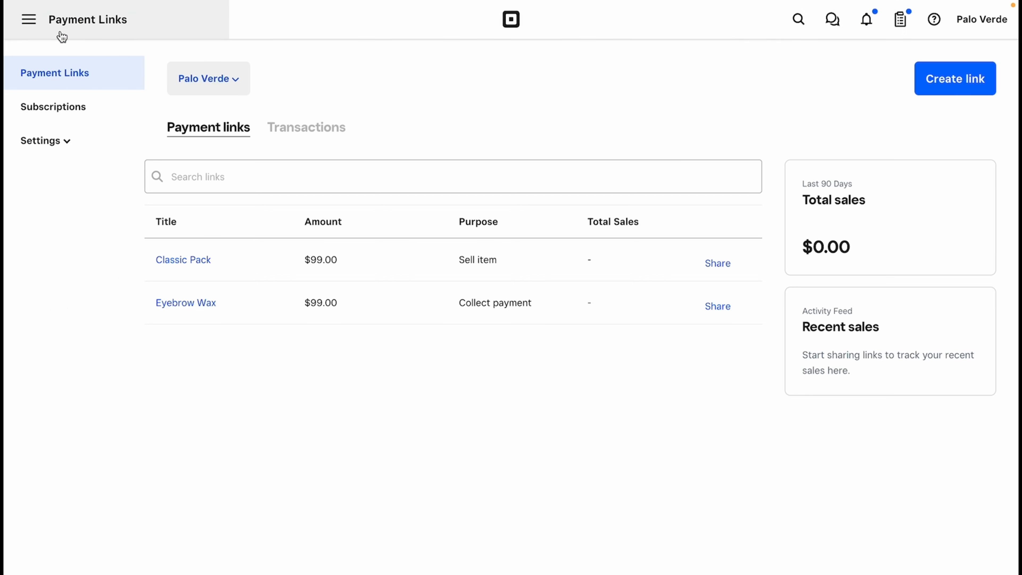
# Search the full list of Square tools for "subs" and open Subscriptions from the results
pyautogui.click(30, 23)
pyautogui.scroll(3, 87, 317)
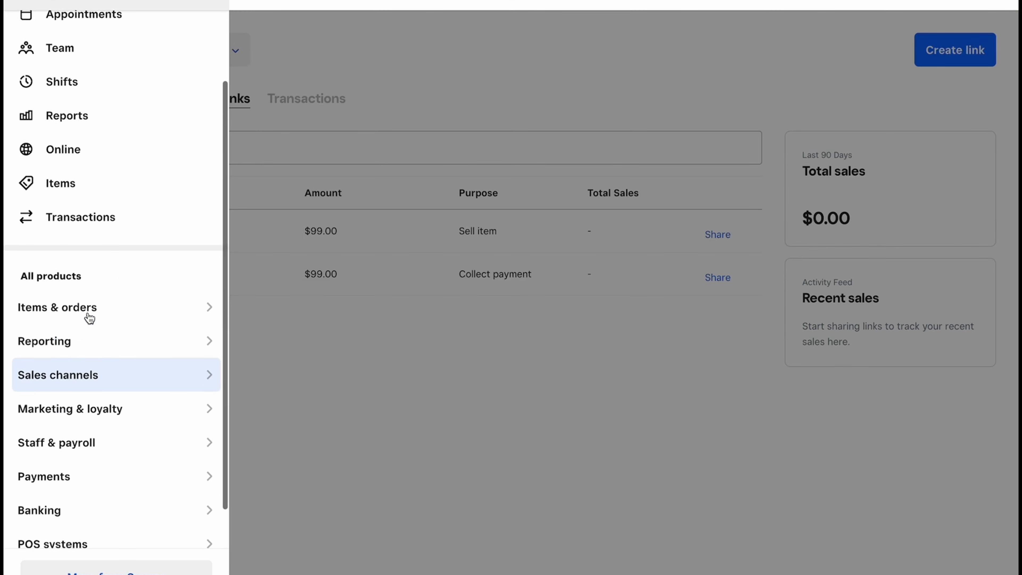
pyautogui.scroll(-3, 87, 317)
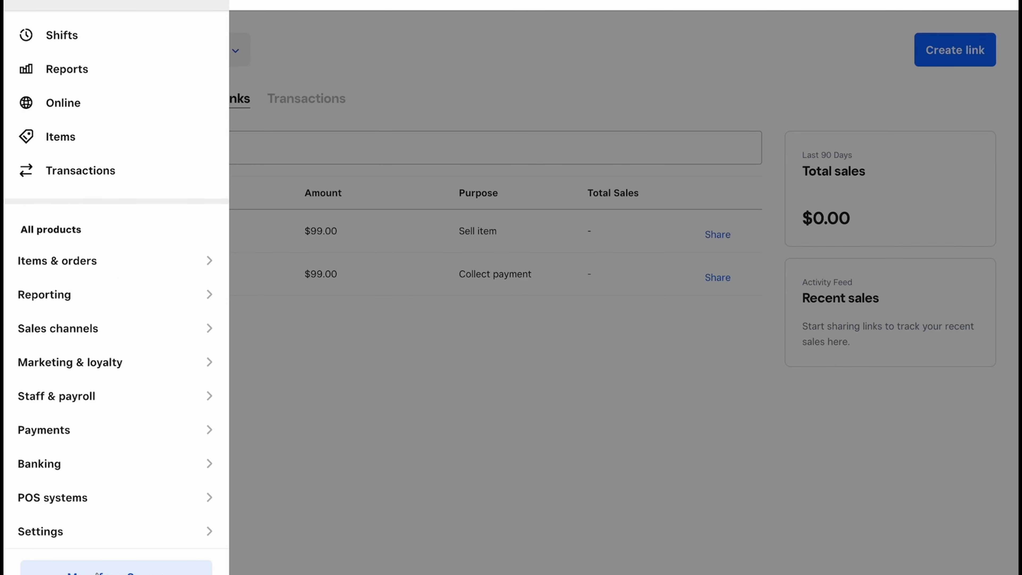
pyautogui.click(97, 571)
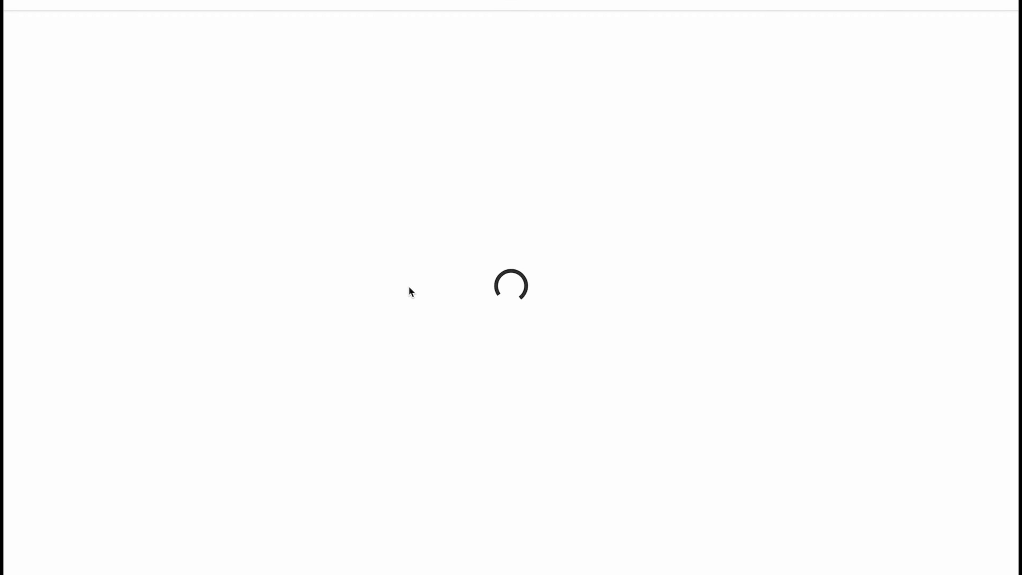
pyautogui.click(383, 192)
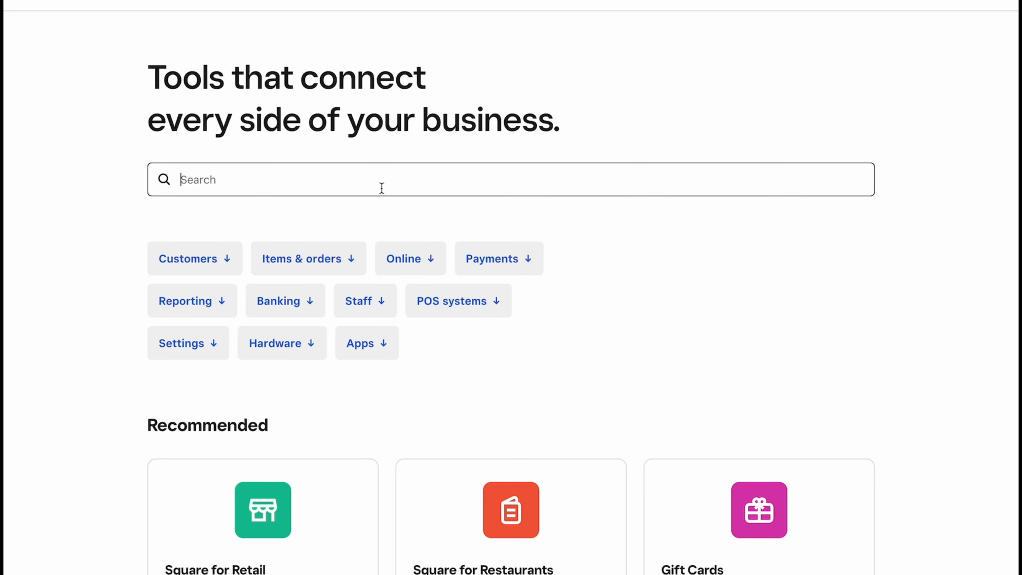
pyautogui.write('subs')
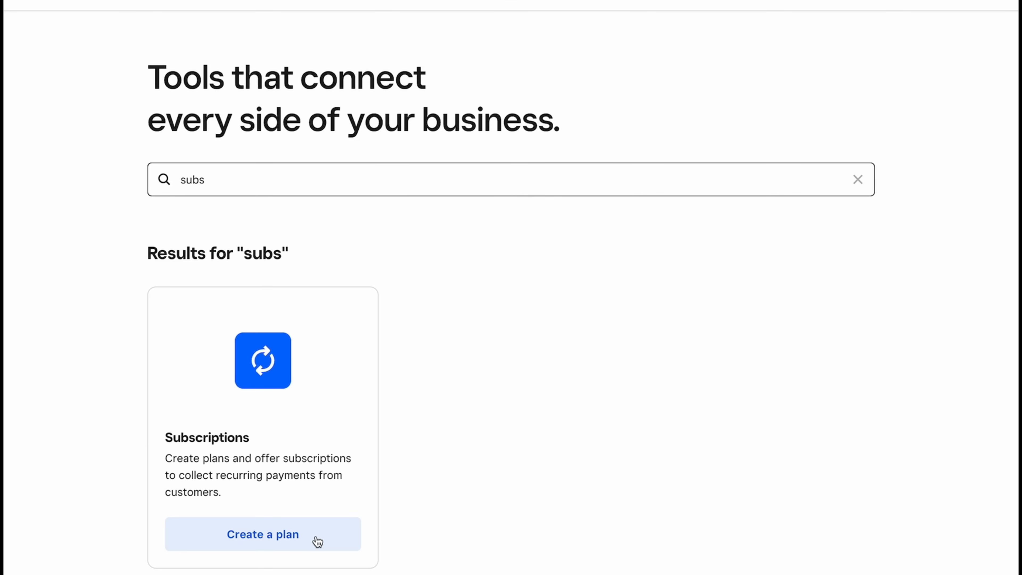
pyautogui.click(317, 542)
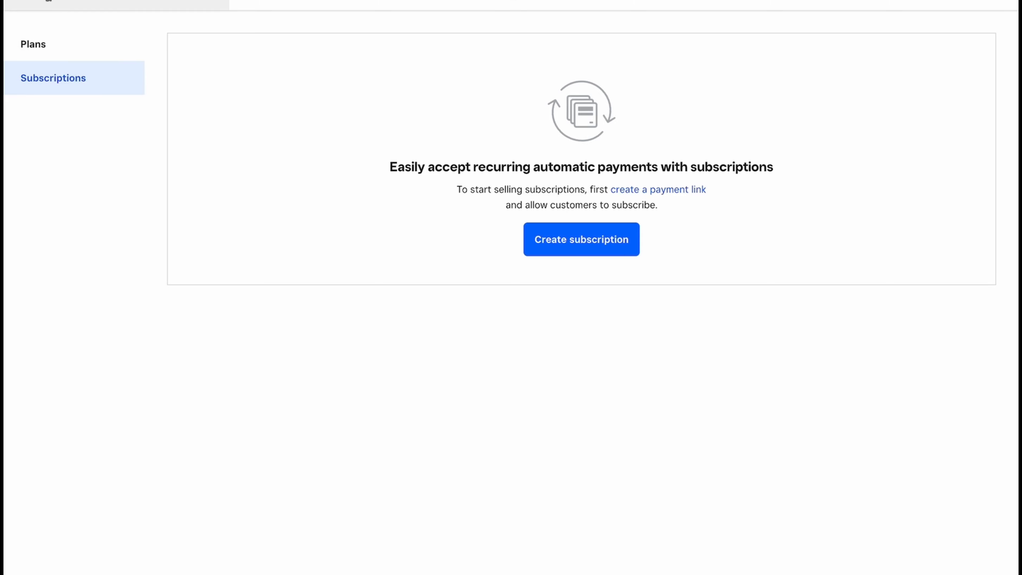
# Start creating a new subscription and assign the existing customer to it
pyautogui.click(121, 4)
pyautogui.click(317, 99)
pyautogui.click(598, 238)
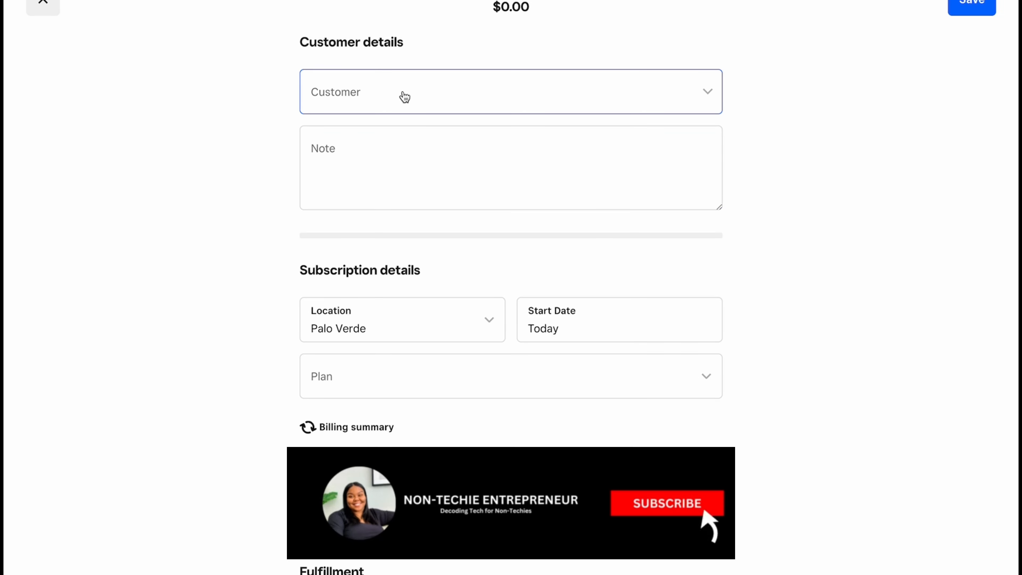
pyautogui.click(404, 96)
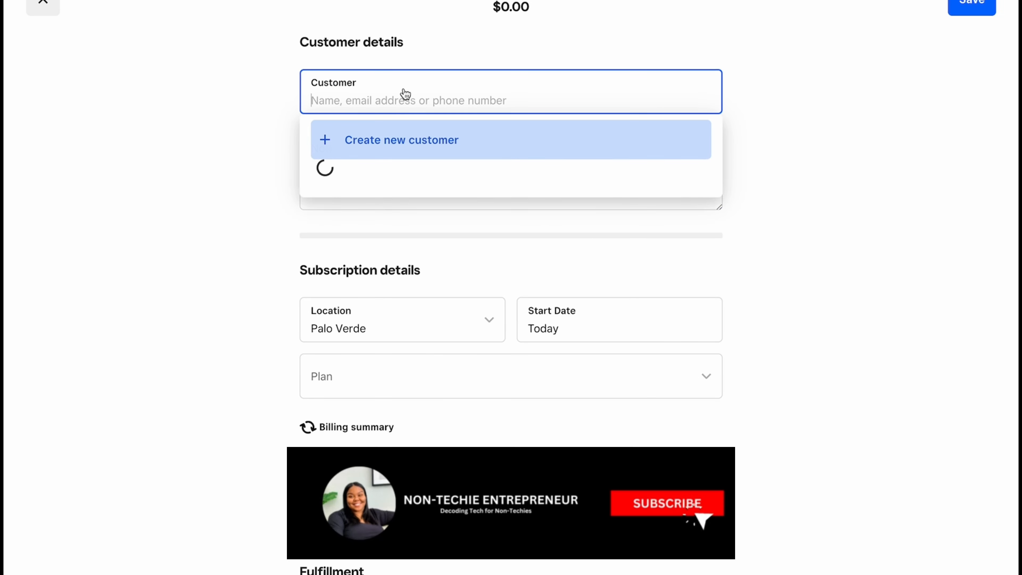
pyautogui.click(419, 211)
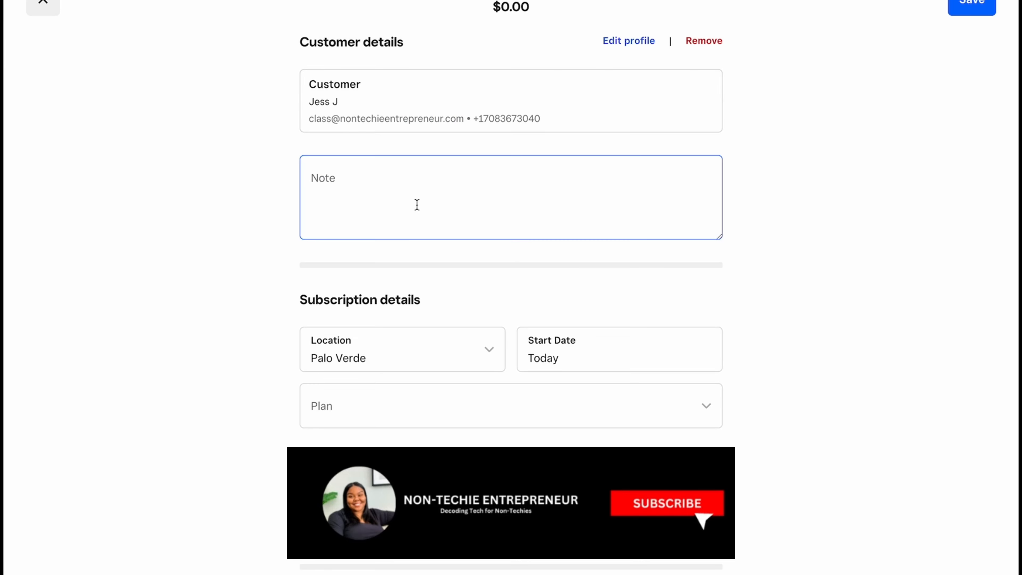
# Select the monthly Eyebrow Wax plan for the subscription, leaving the note blank and the start date as Today
pyautogui.click(373, 192)
pyautogui.scroll(-3, 544, 200)
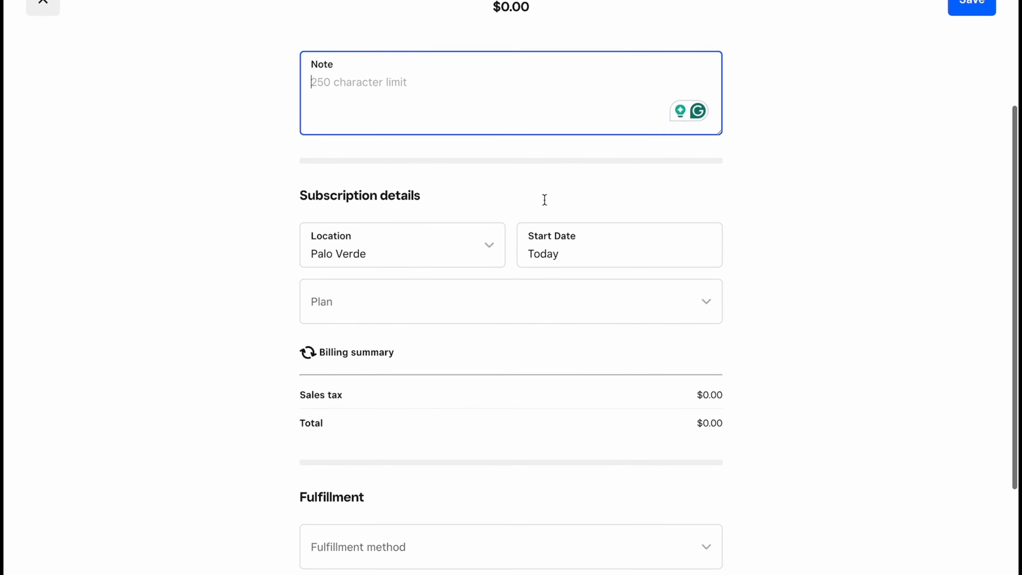
pyautogui.click(572, 225)
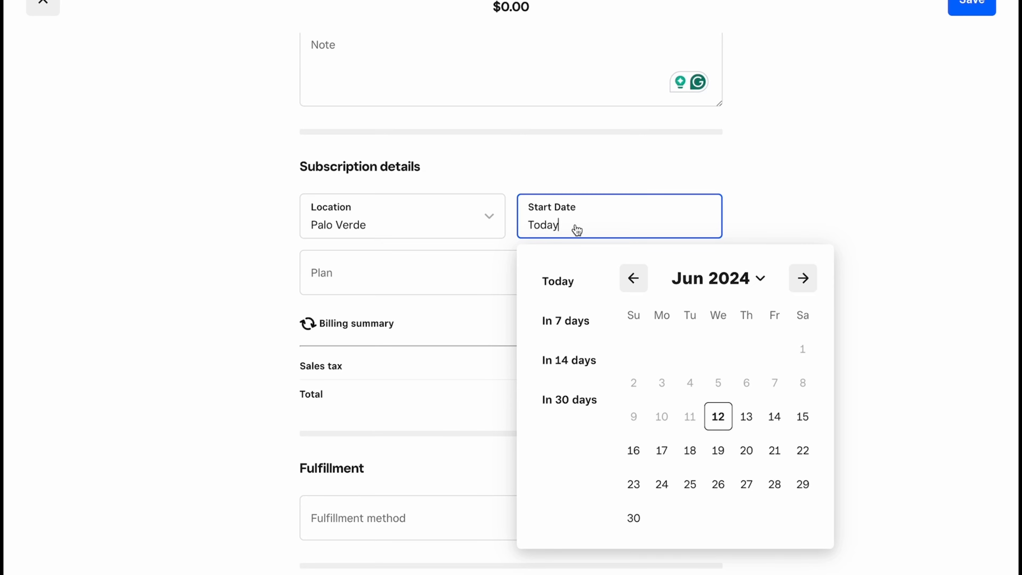
pyautogui.click(331, 280)
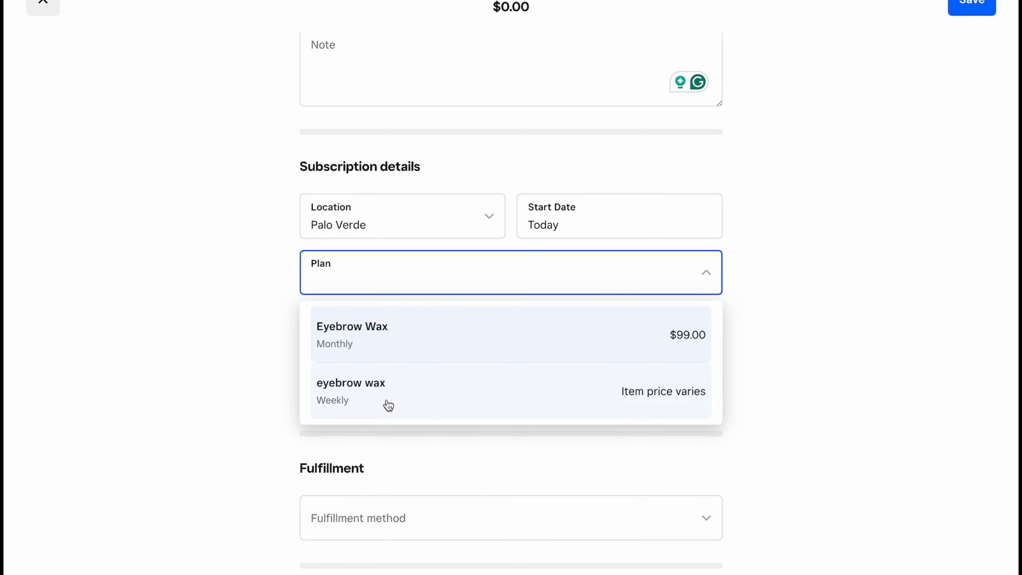
pyautogui.click(381, 346)
# Examine the discount, service charge and sales tax options in the billing summary without adding any of them
pyautogui.scroll(-3, 383, 343)
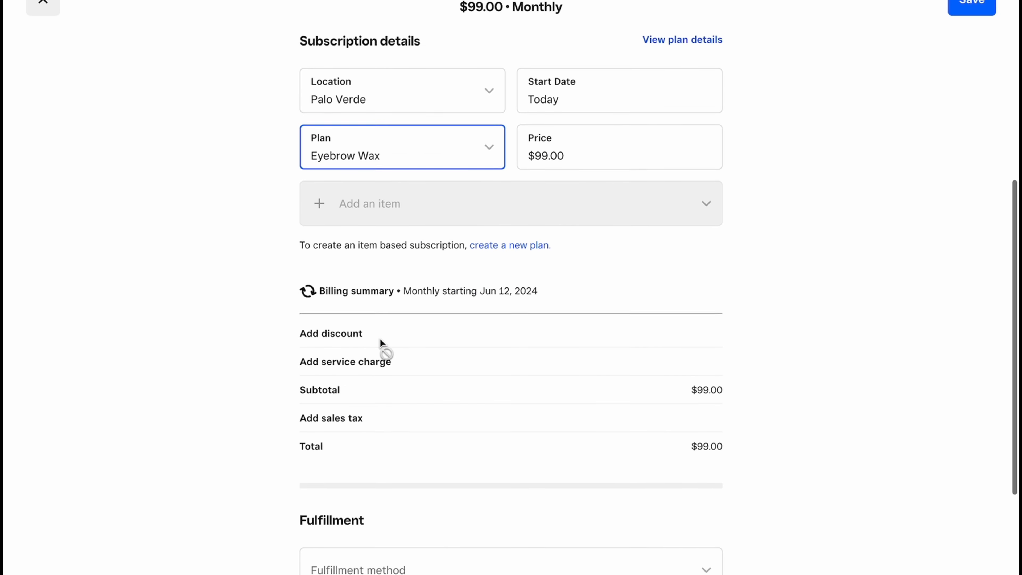
pyautogui.scroll(-2, 381, 345)
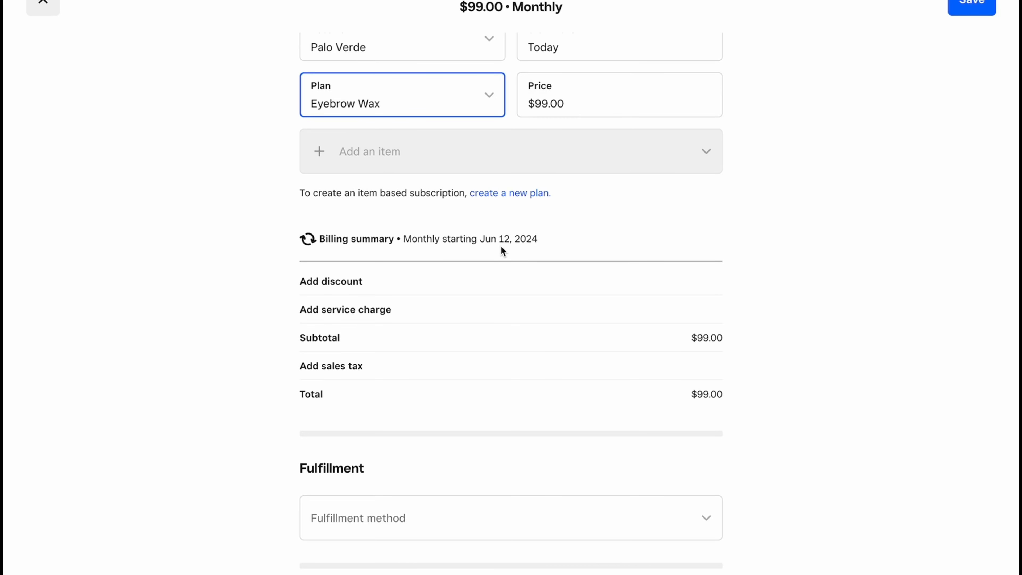
pyautogui.click(339, 287)
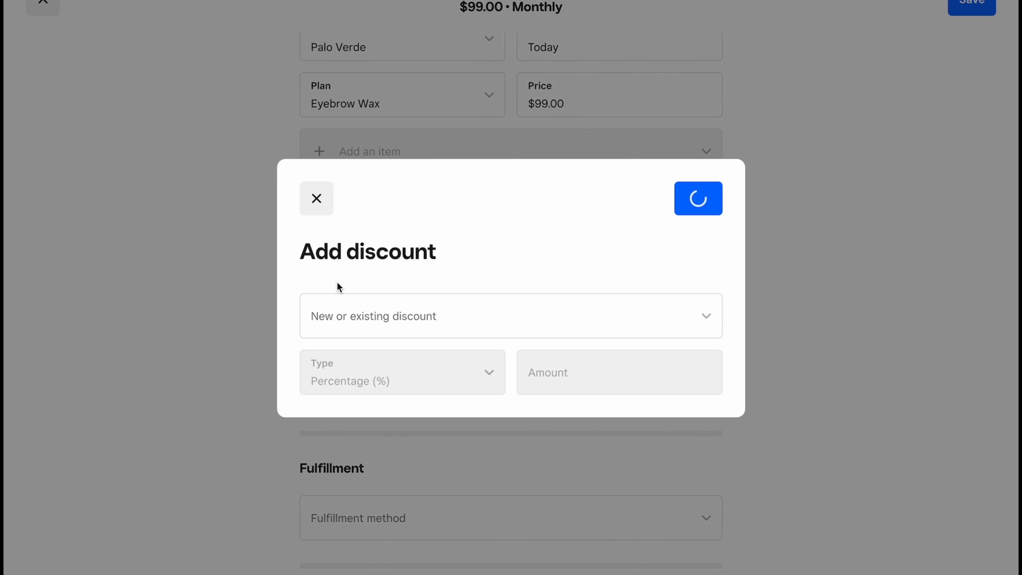
pyautogui.click(321, 205)
pyautogui.click(330, 312)
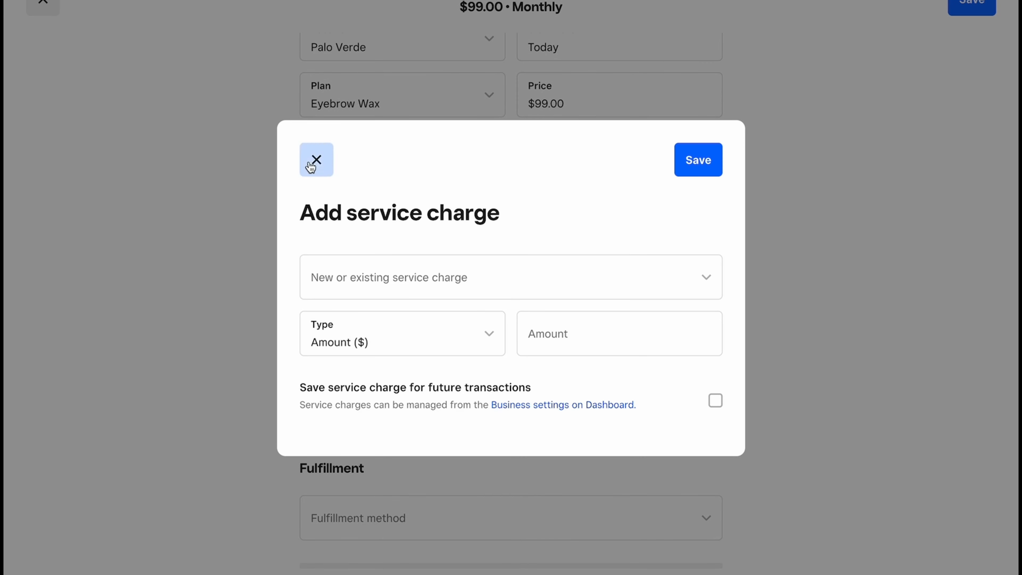
pyautogui.click(314, 162)
pyautogui.scroll(-3, 556, 331)
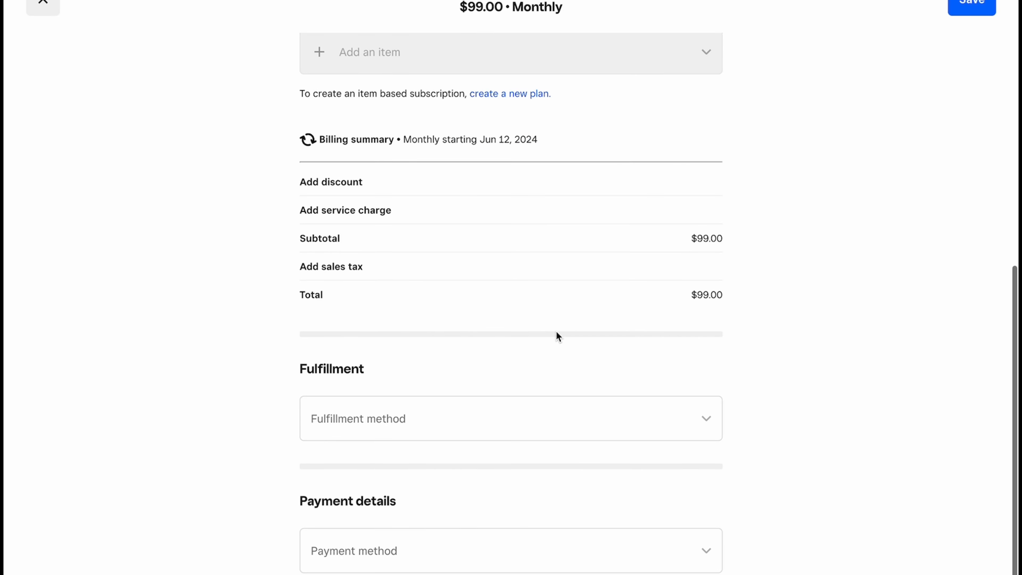
pyautogui.click(327, 267)
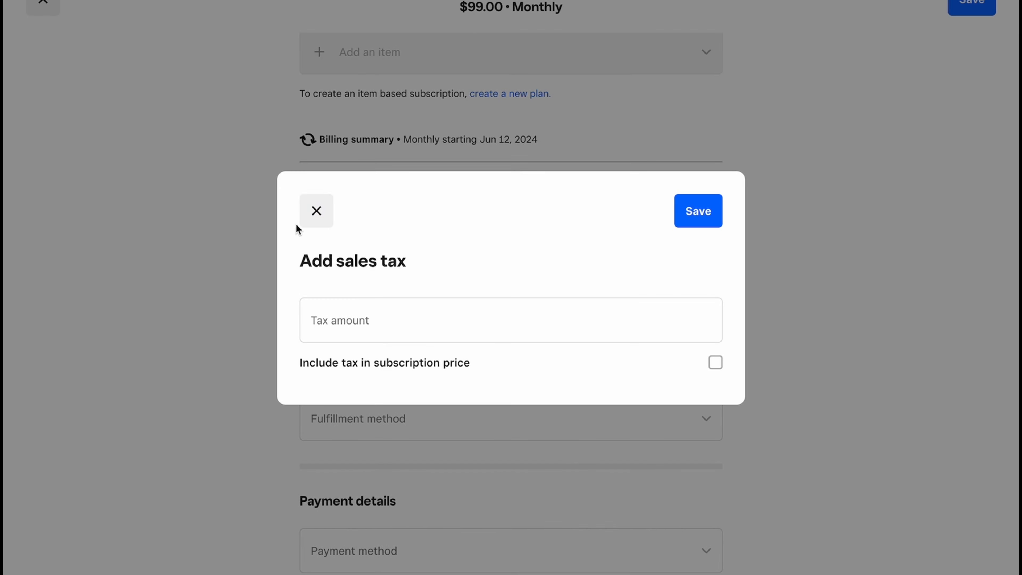
pyautogui.click(315, 213)
# Choose Shipment as the fulfillment method and view the shipping address form without filling it in
pyautogui.scroll(-1, 313, 220)
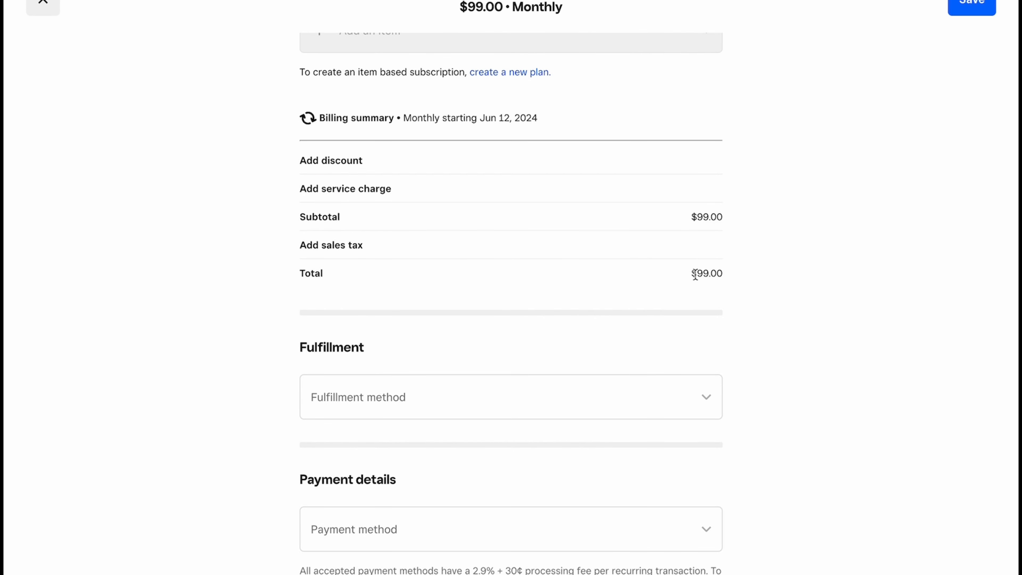
pyautogui.click(394, 396)
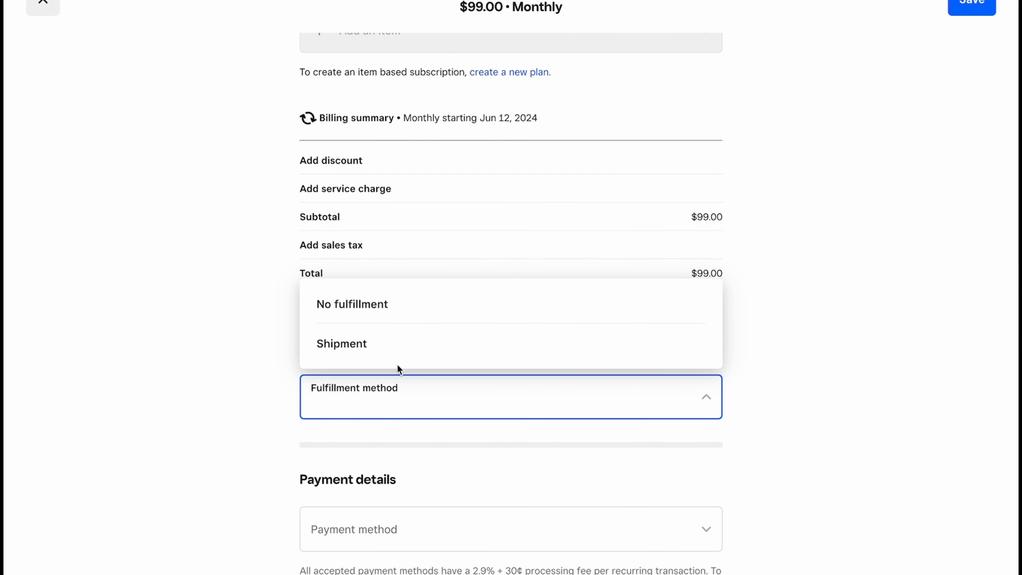
pyautogui.click(394, 344)
pyautogui.scroll(-3, 395, 345)
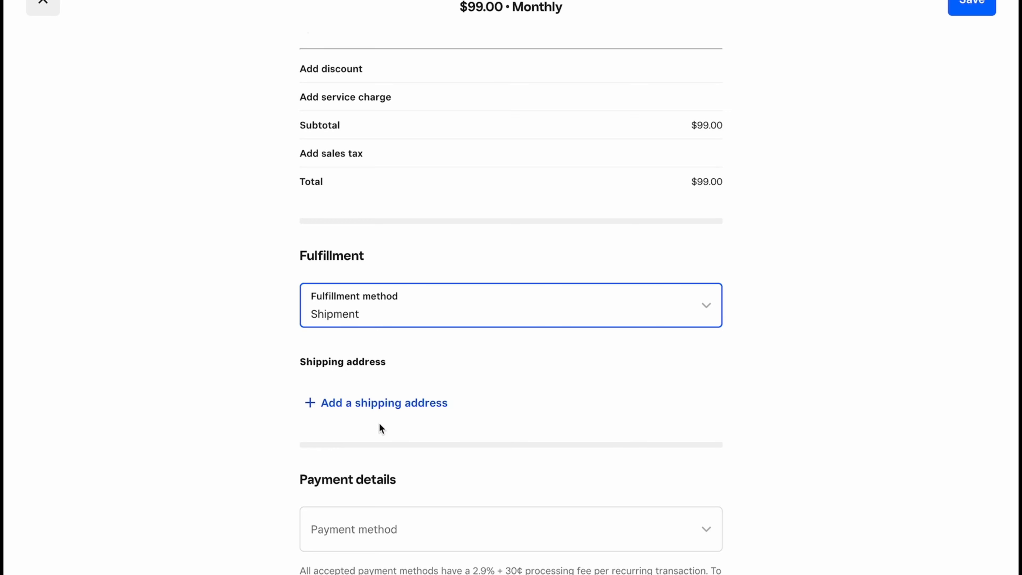
pyautogui.click(382, 404)
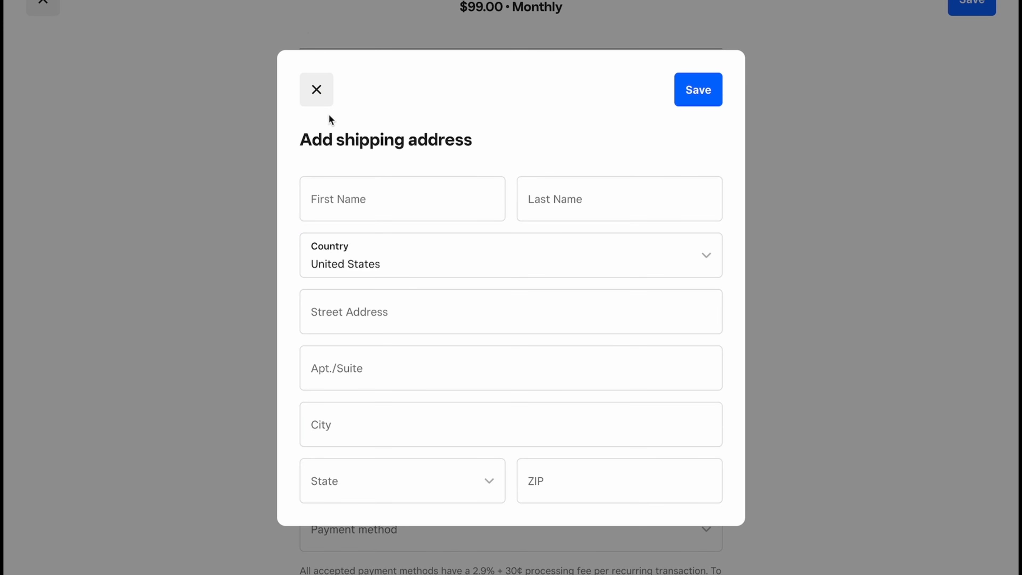
pyautogui.click(316, 90)
# Set the subscription's fulfillment method to No fulfillment
pyautogui.click(371, 315)
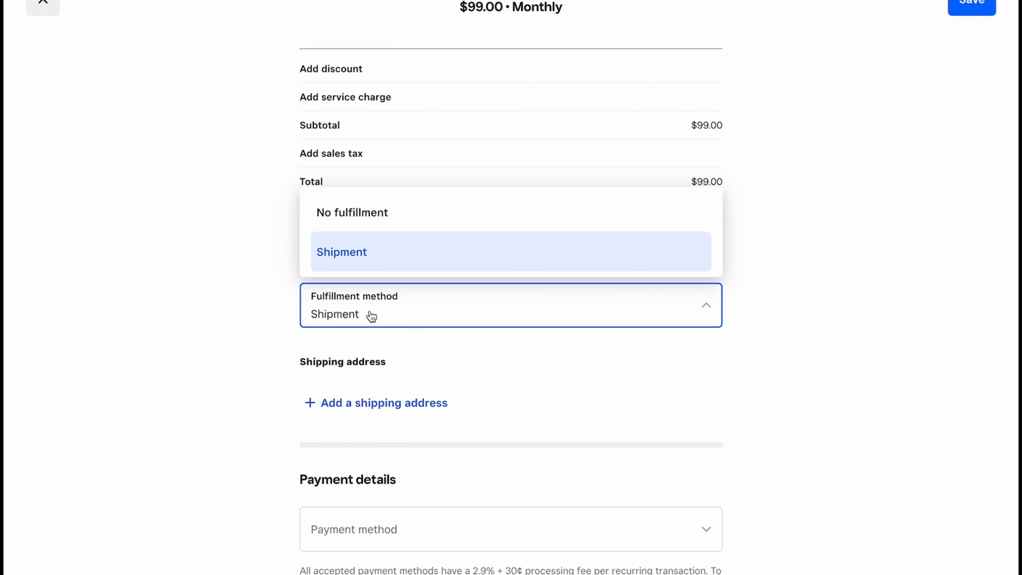
pyautogui.click(371, 211)
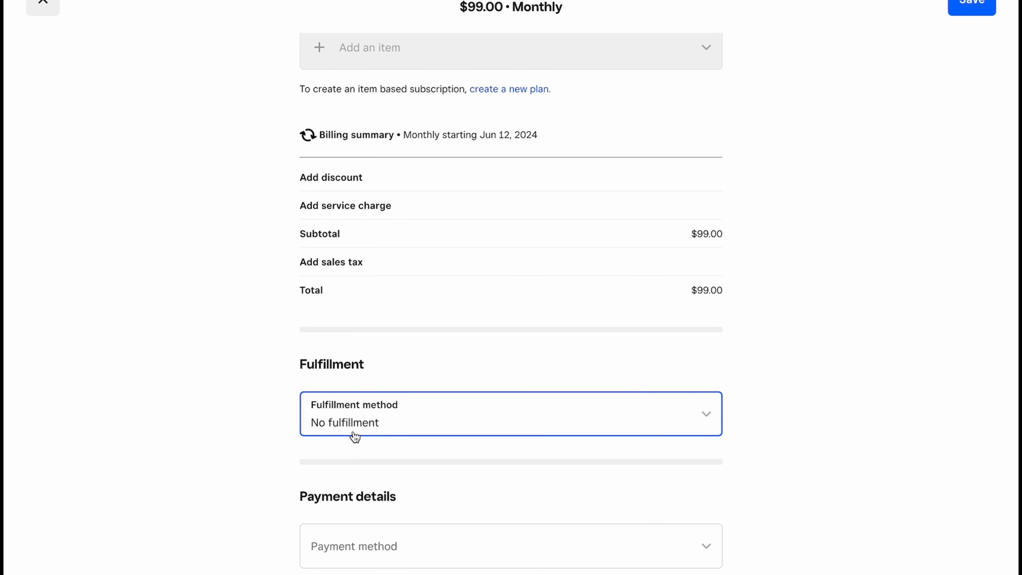
pyautogui.scroll(-1, 413, 421)
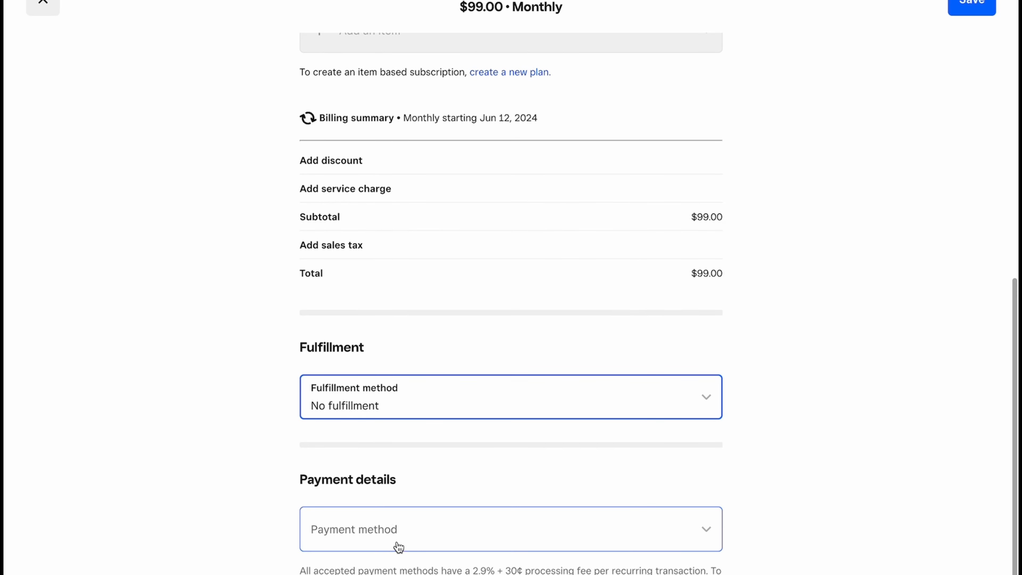
# View the credit or debit card form for the subscription's payment method and close it without entering a card
pyautogui.click(399, 530)
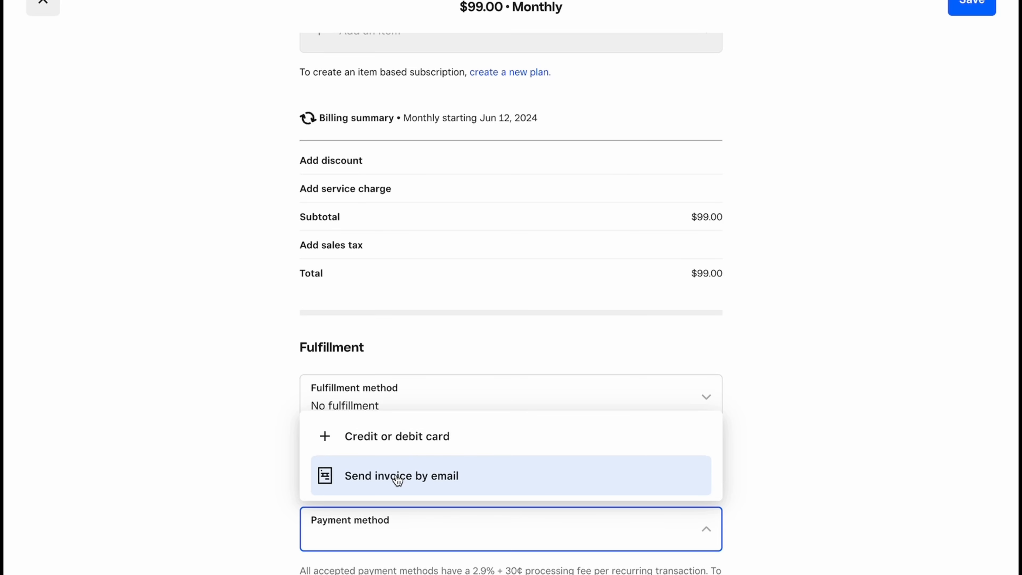
pyautogui.click(393, 448)
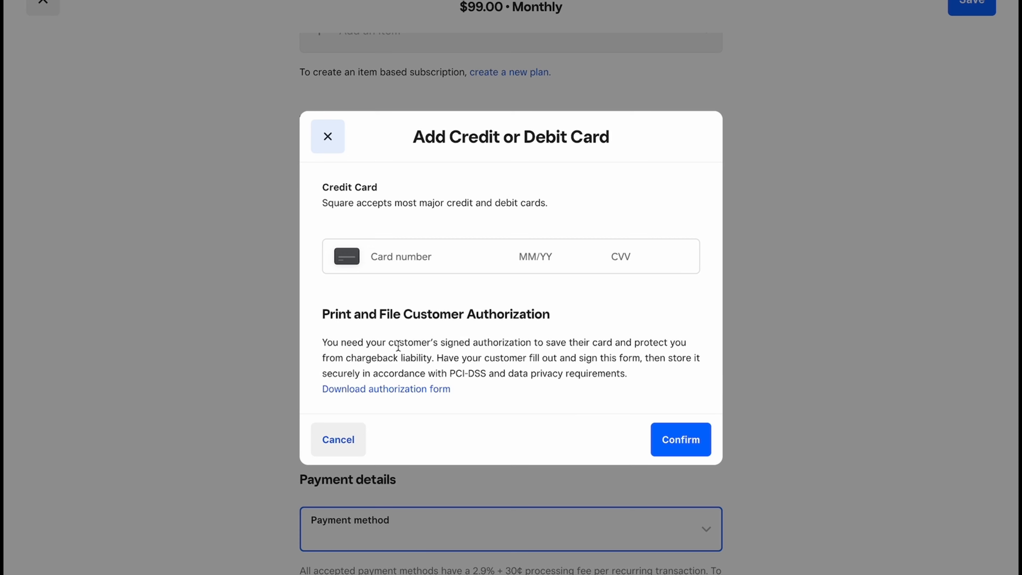
pyautogui.click(327, 149)
# Set the subscription's payment method to Send invoice by email and save the subscription
pyautogui.click(358, 528)
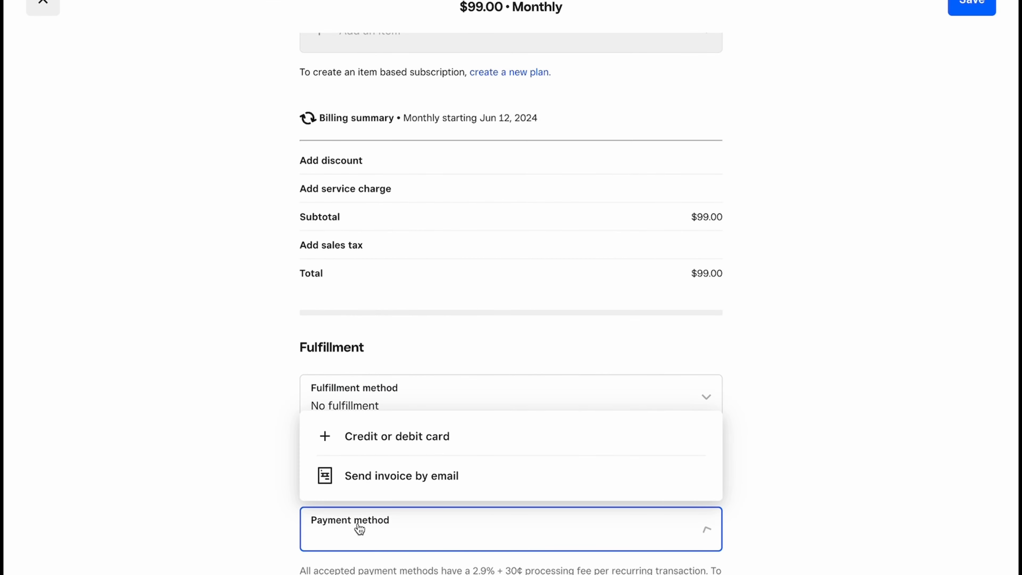
pyautogui.click(369, 475)
pyautogui.scroll(-1, 370, 464)
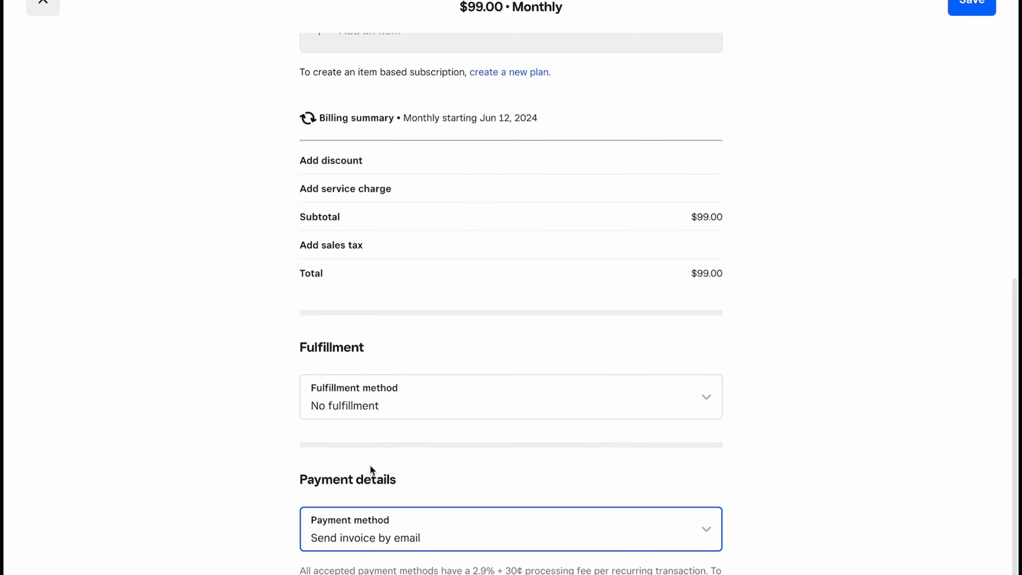
pyautogui.click(972, 4)
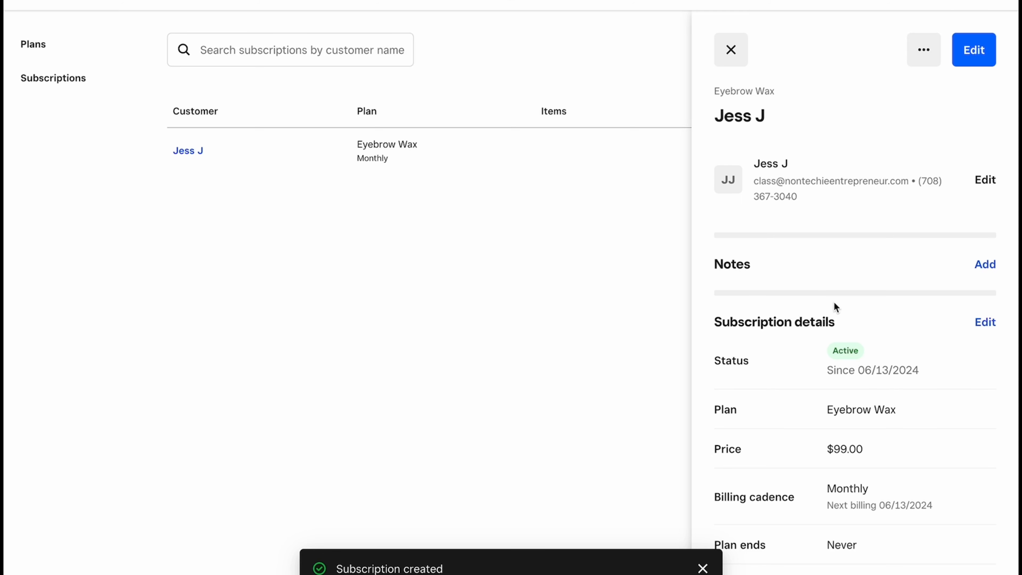
# Review the new Eyebrow Wax subscription's details, from billing cadence to payment method, and return to the subscriptions list
pyautogui.scroll(-7, 834, 304)
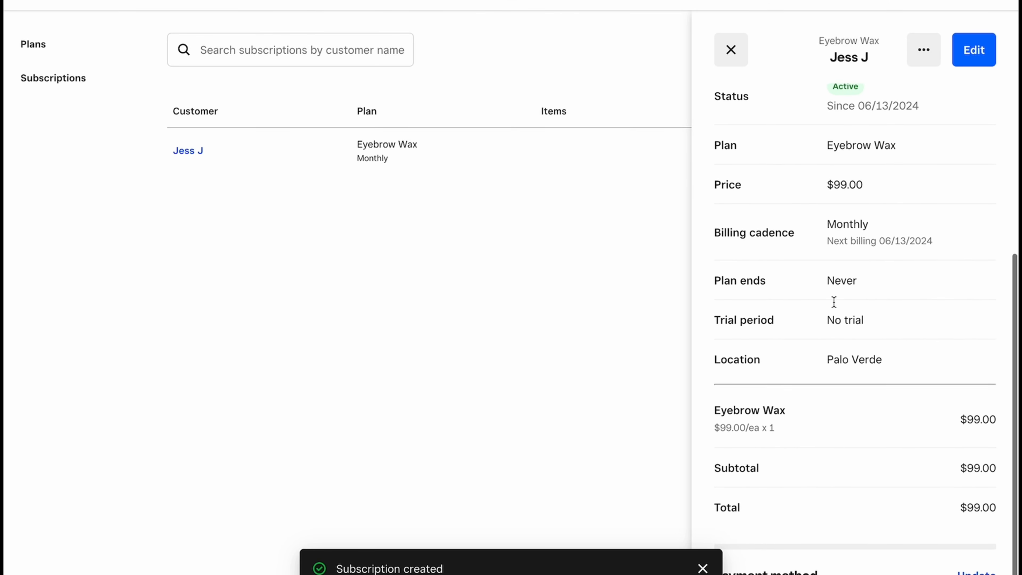
pyautogui.scroll(-2, 834, 302)
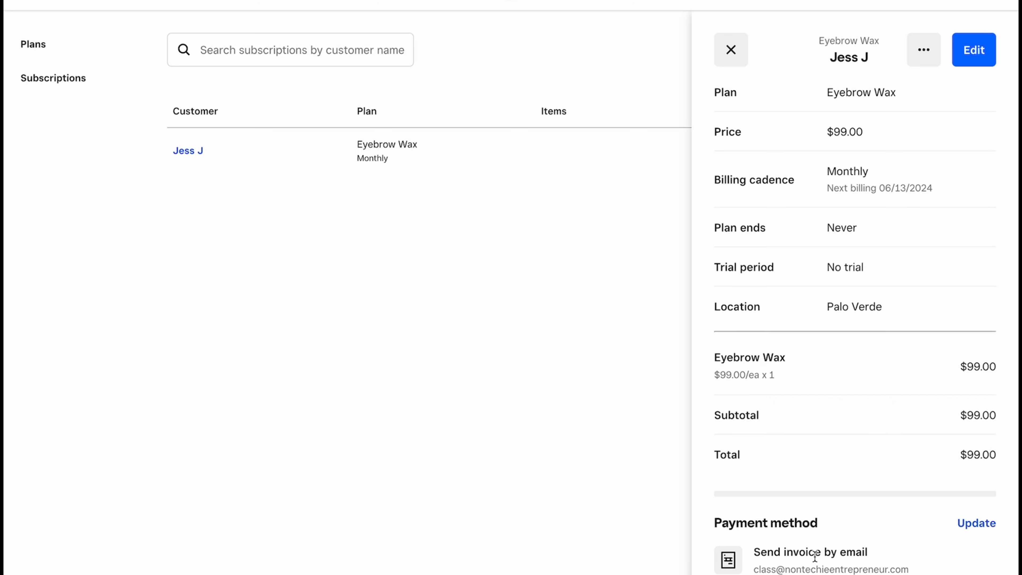
pyautogui.scroll(9, 815, 557)
pyautogui.click(731, 49)
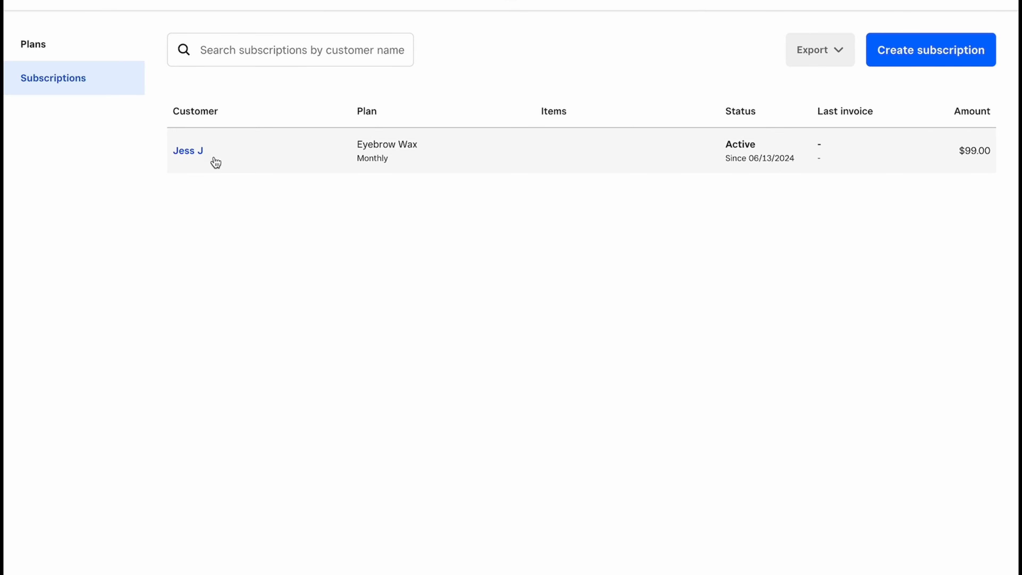